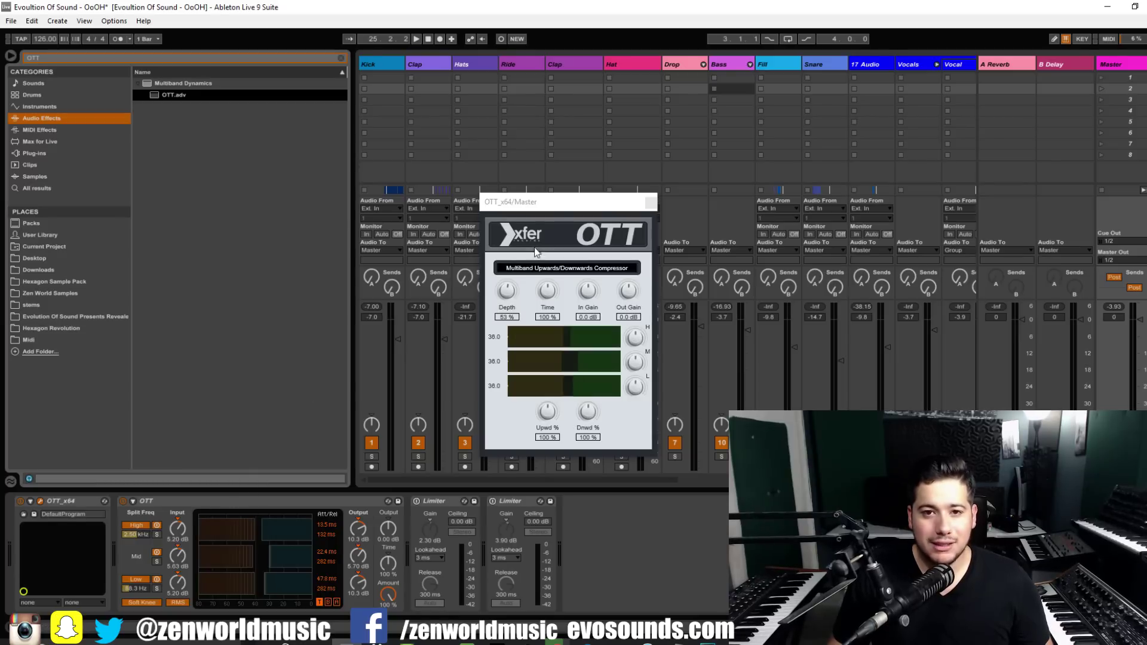
Reveal the stock OTT device's sidechain settings on the Master track and hide them again
{"action": "left_click", "coordinate": [564, 207]}
{"action": "left_click", "coordinate": [167, 506]}
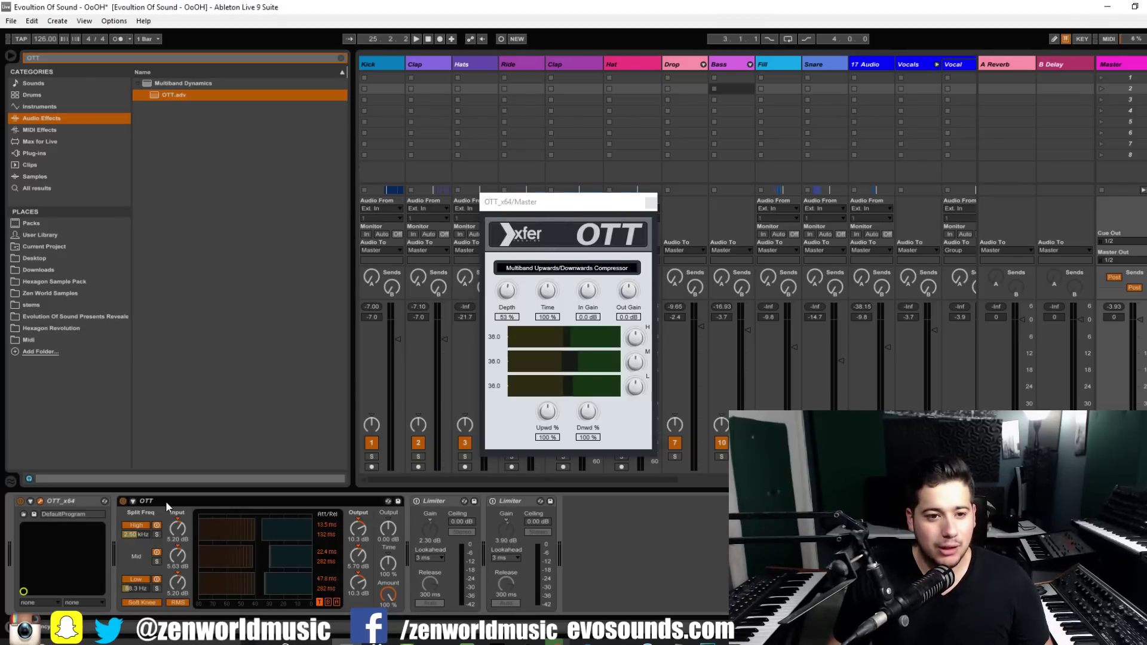
{"action": "left_click", "coordinate": [133, 502]}
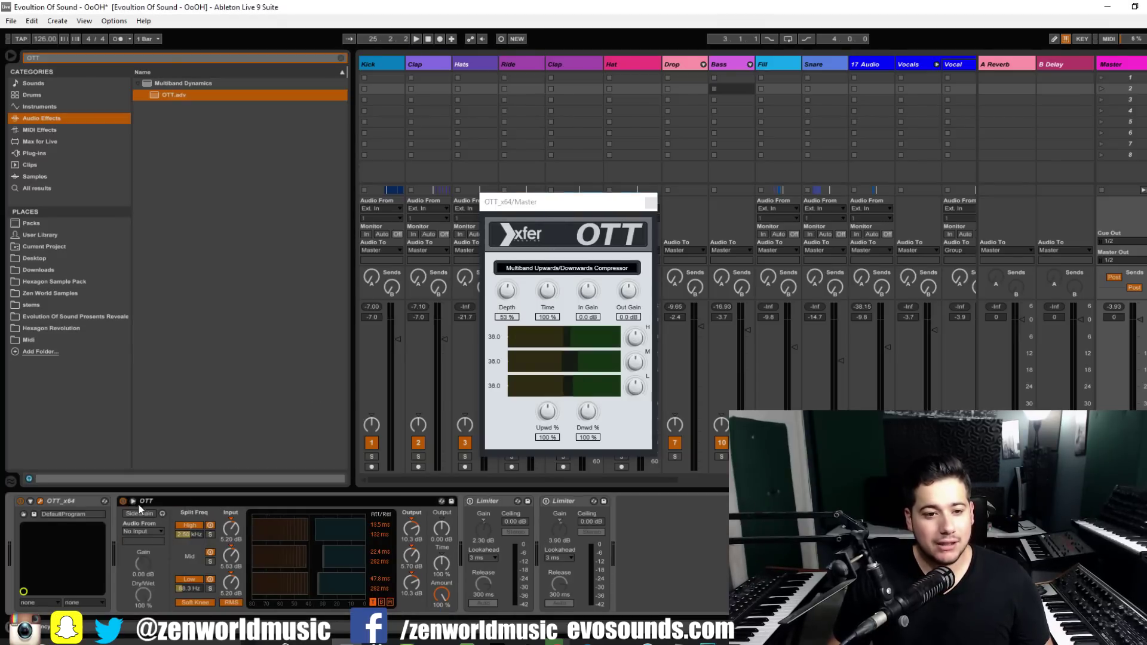
{"action": "left_click", "coordinate": [133, 502]}
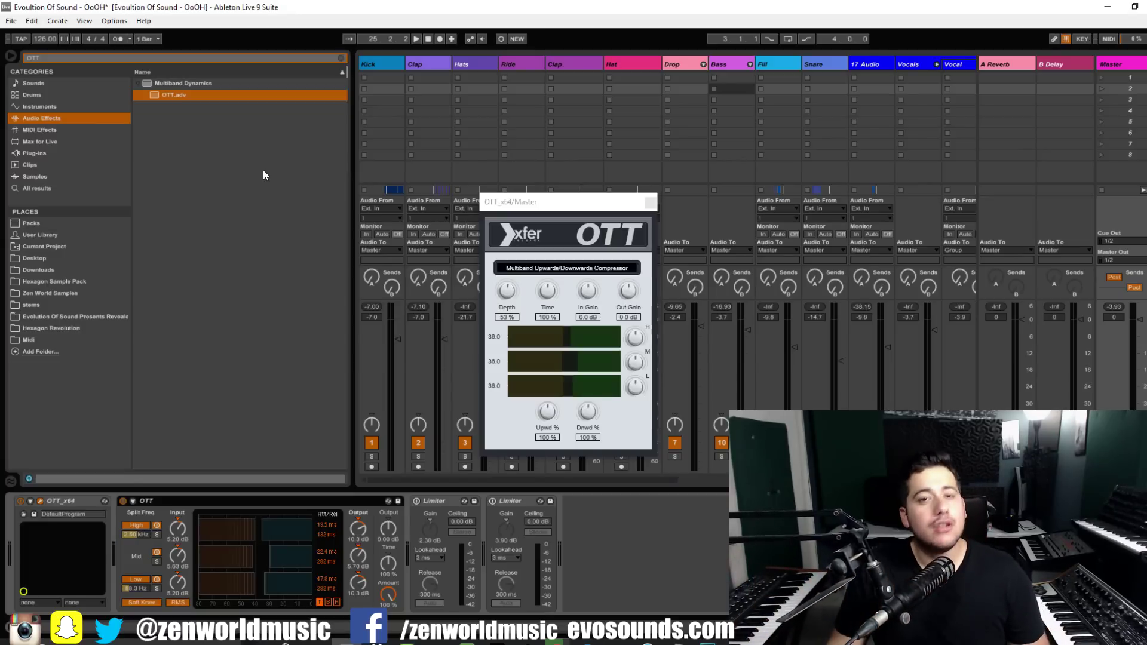
Set the Xfer OTT plug-in's Depth to 0% and turn off the stock OTT device
{"action": "double_click", "coordinate": [511, 292]}
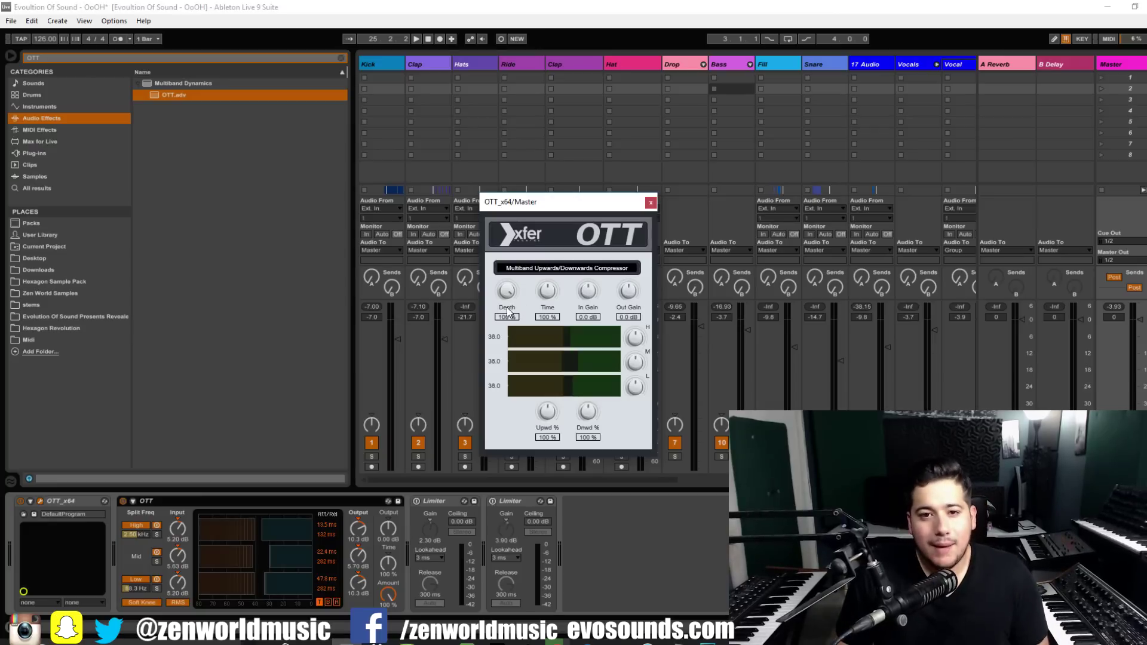
{"action": "left_click_drag", "start_coordinate": [500, 317], "coordinate": [499, 338]}
{"action": "left_click", "coordinate": [123, 501]}
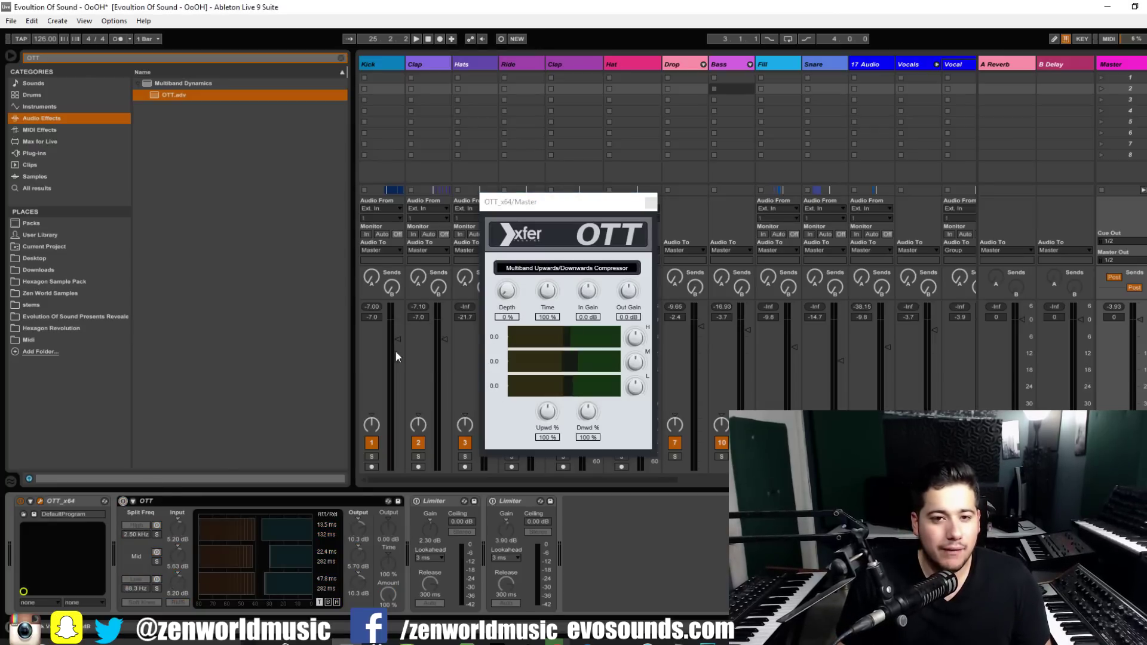
Play the track while raising the Xfer OTT plug-in's Depth to 100%, and audition the full effect
{"action": "left_click", "coordinate": [503, 317]}
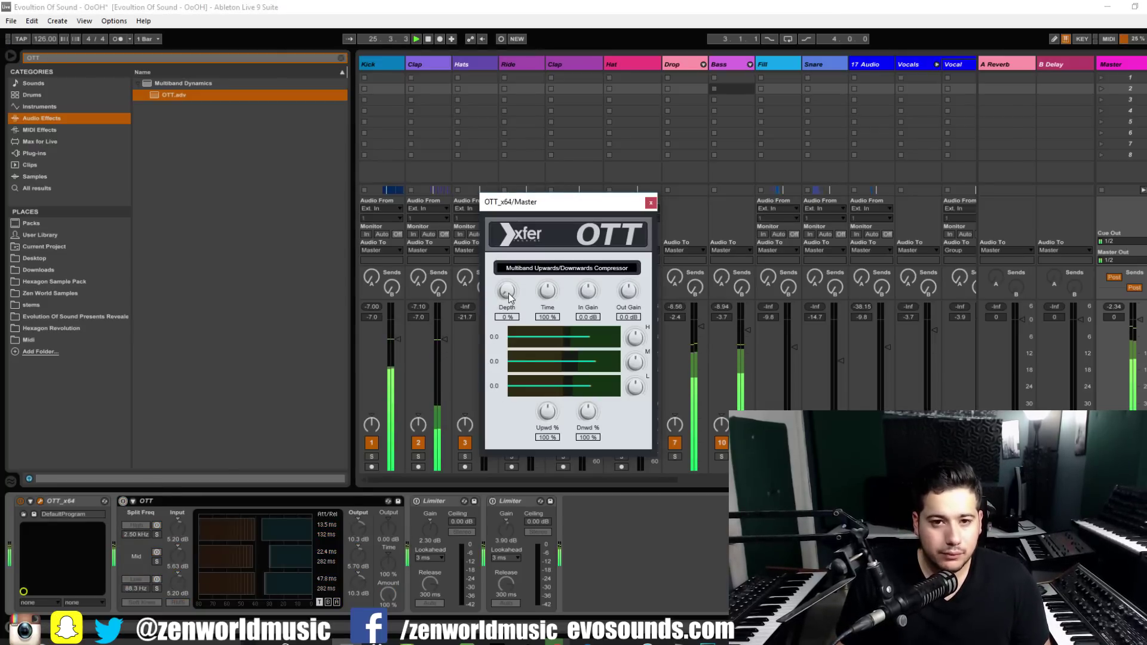
{"action": "left_click_drag", "start_coordinate": [505, 319], "coordinate": [507, 295]}
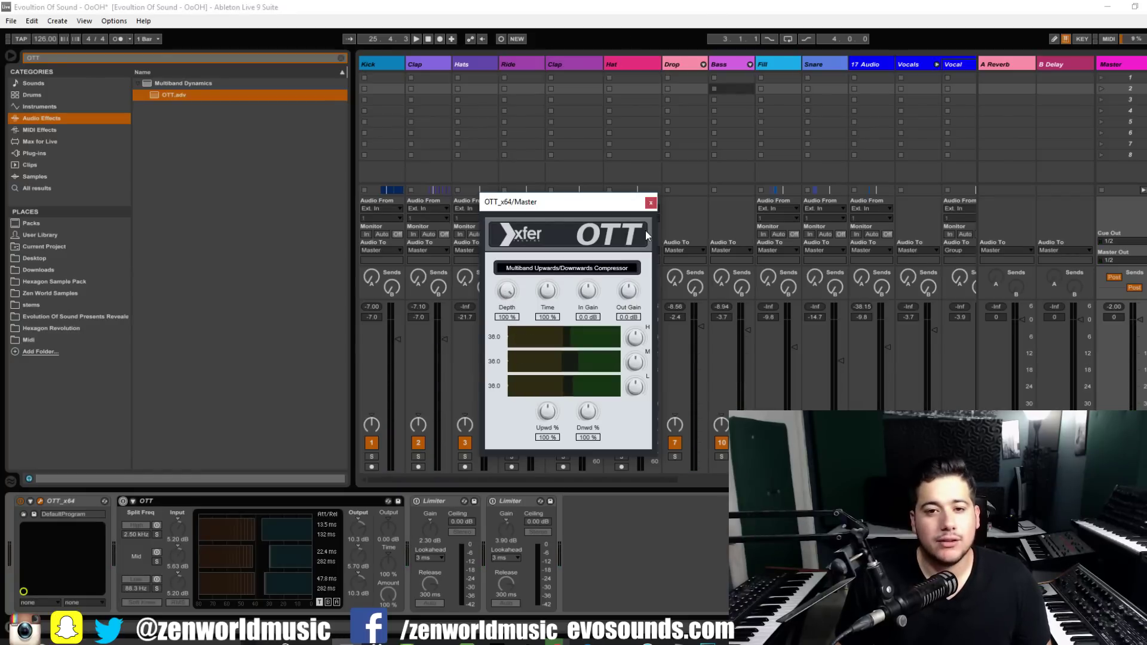
{"action": "key", "text": "space"}
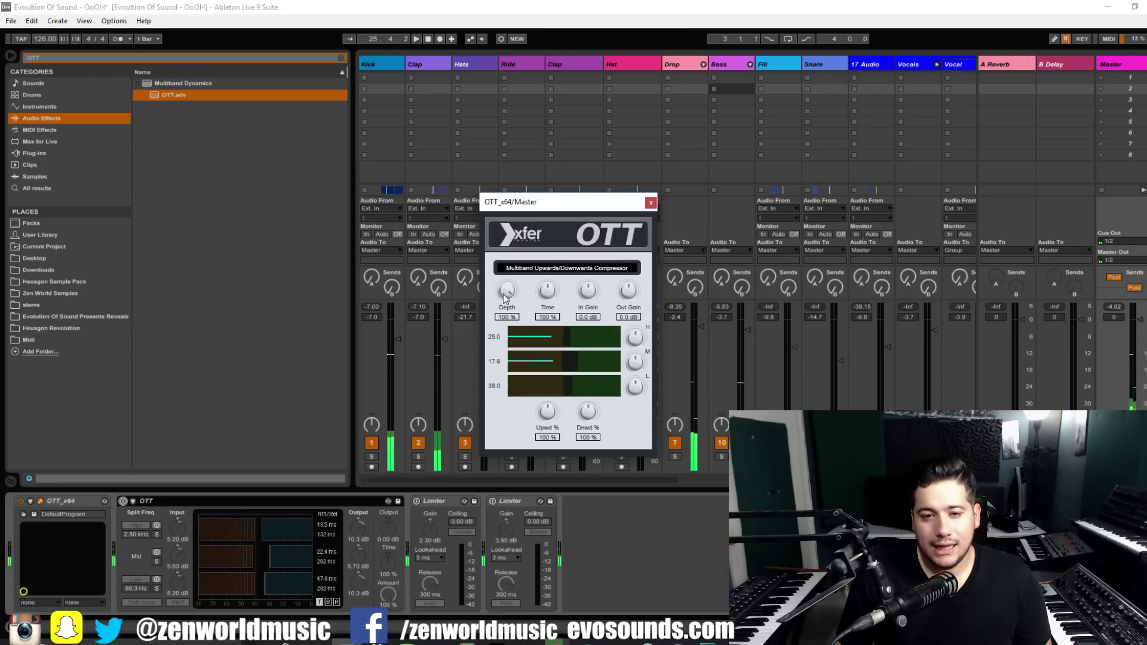
{"action": "key", "text": "space"}
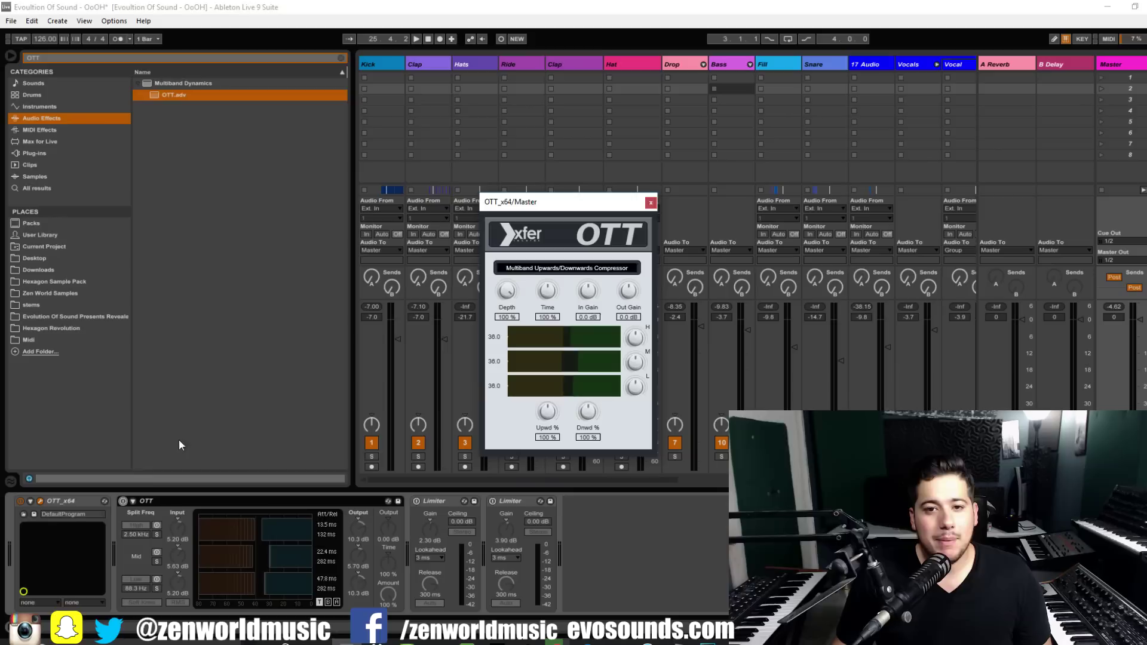
Turn on the stock OTT device to examine its attack and release times, and turn it off again
{"action": "left_click", "coordinate": [124, 503]}
{"action": "left_click", "coordinate": [330, 533]}
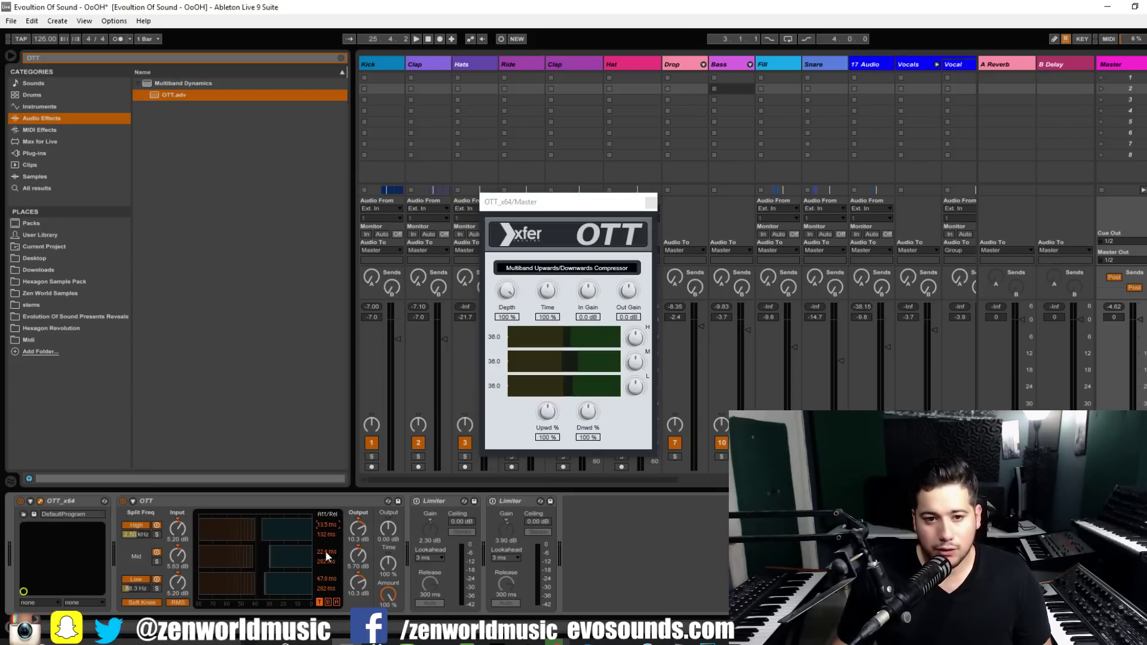
{"action": "left_click", "coordinate": [122, 501]}
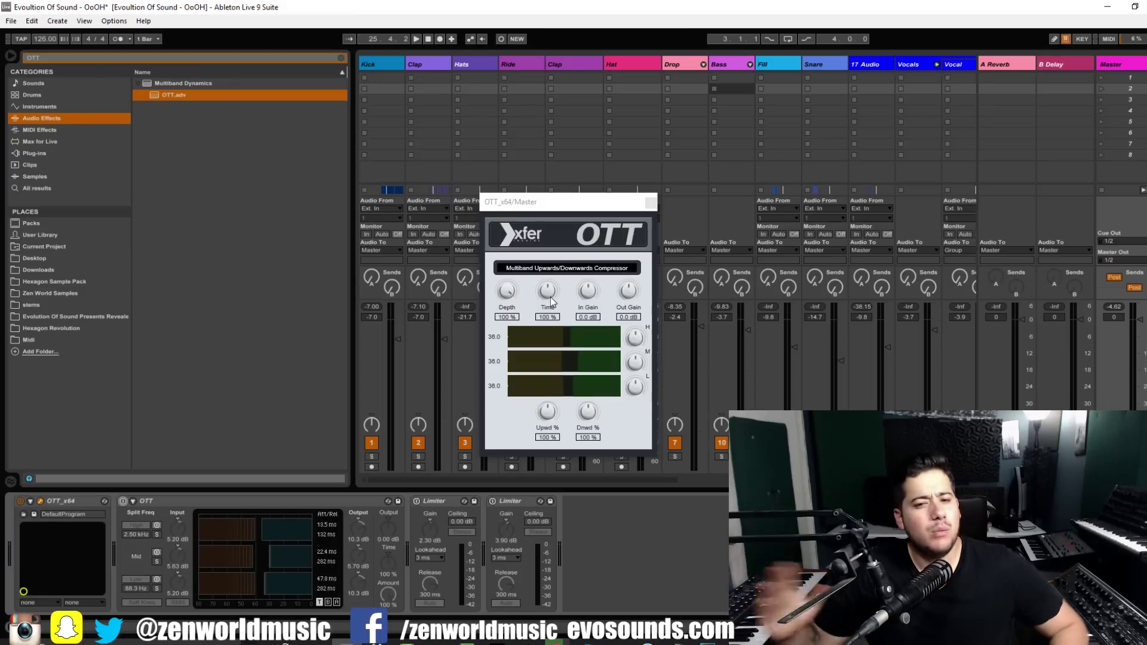
Try the Xfer OTT plug-in's Time at 1000%, and bring it back down to about 109%
{"action": "left_click_drag", "start_coordinate": [550, 301], "coordinate": [551, 174]}
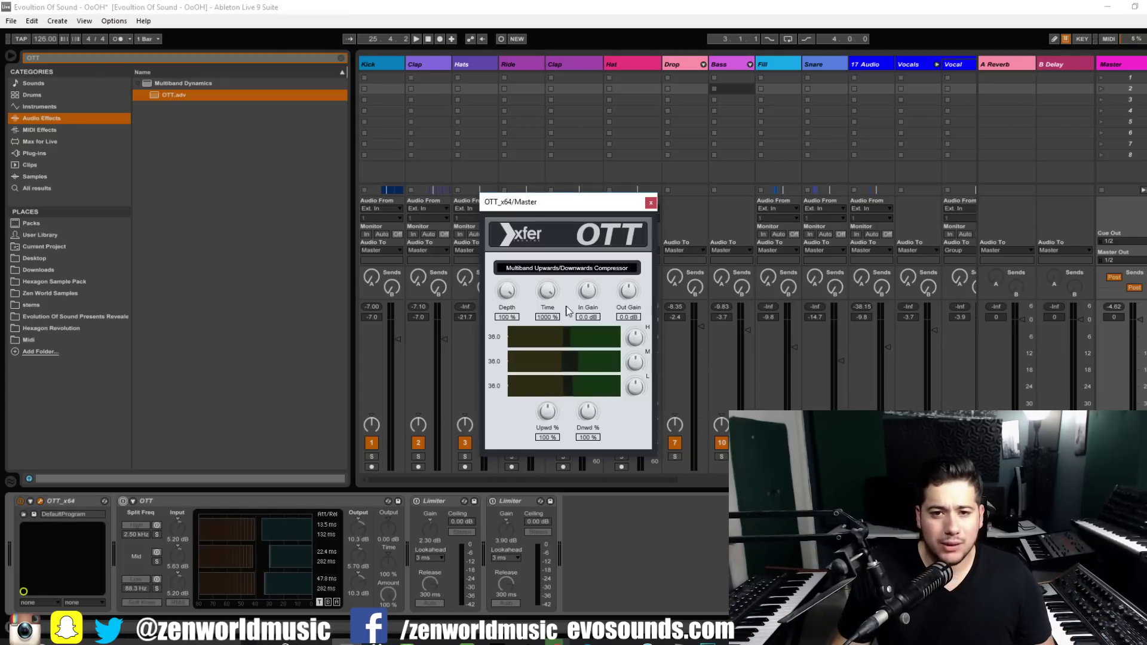
{"action": "left_click_drag", "start_coordinate": [547, 291], "coordinate": [552, 327]}
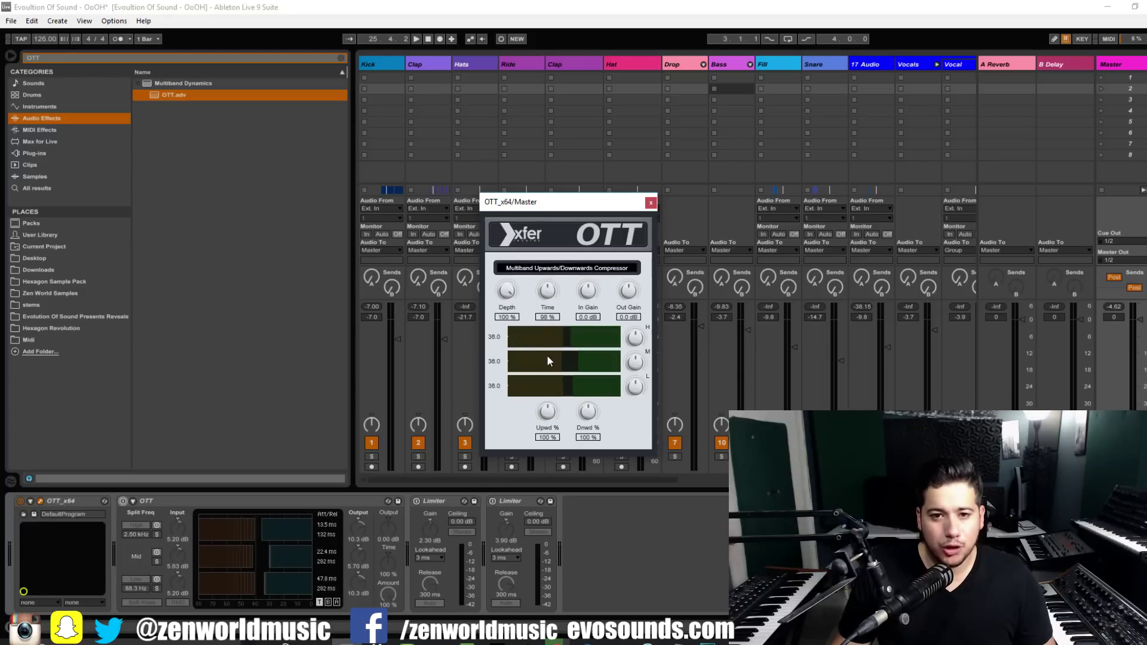
{"action": "left_click_drag", "start_coordinate": [549, 360], "coordinate": [550, 361]}
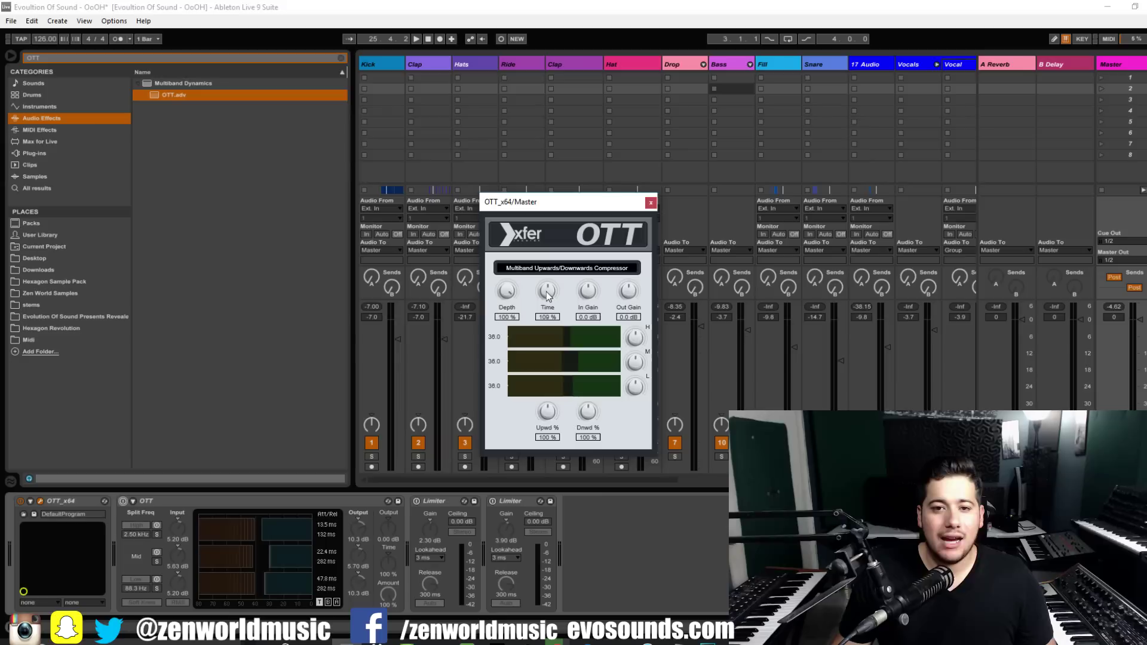
Turn on the stock OTT device and compare its controls with the Xfer OTT plug-in's
{"action": "left_click", "coordinate": [125, 502]}
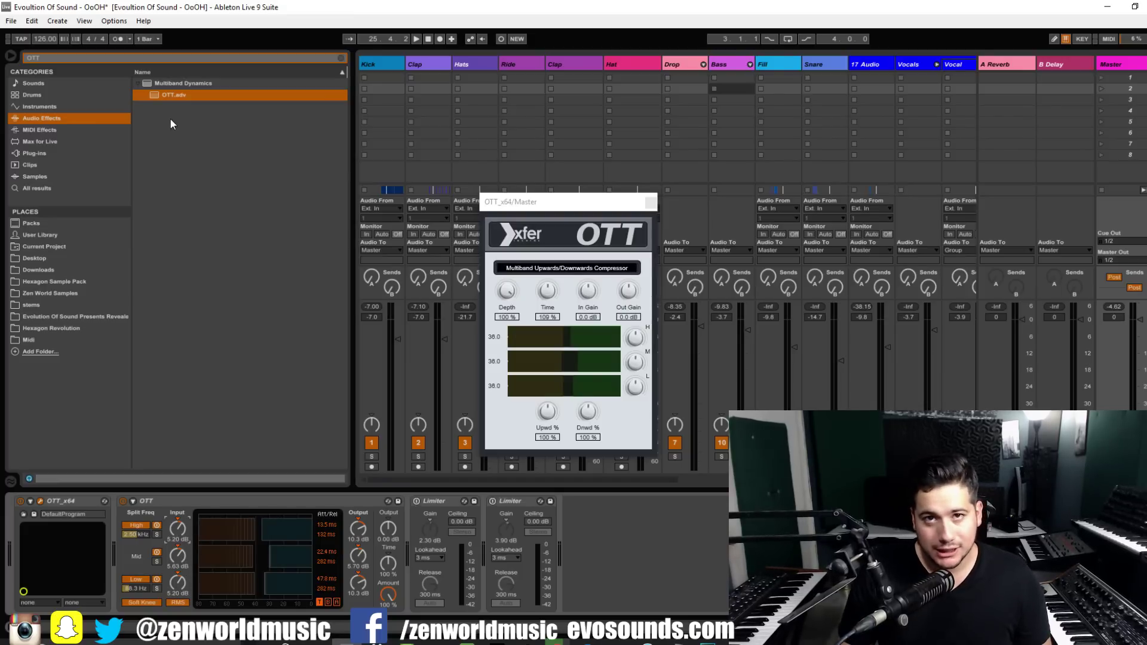
{"action": "left_click", "coordinate": [637, 321]}
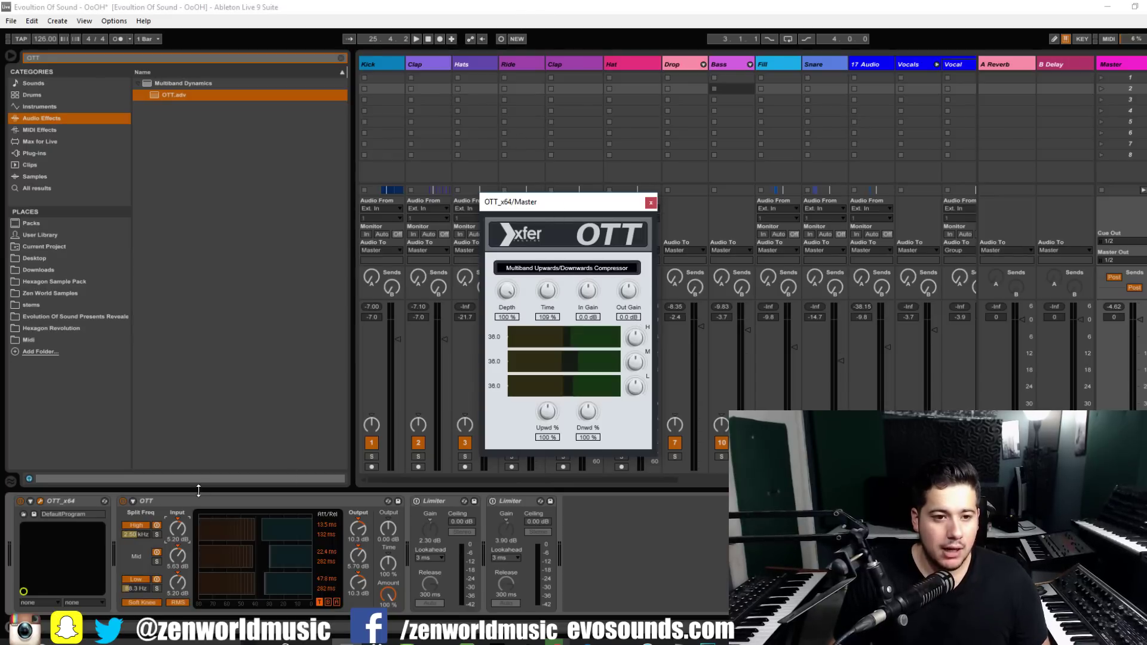
{"action": "left_click", "coordinate": [166, 500]}
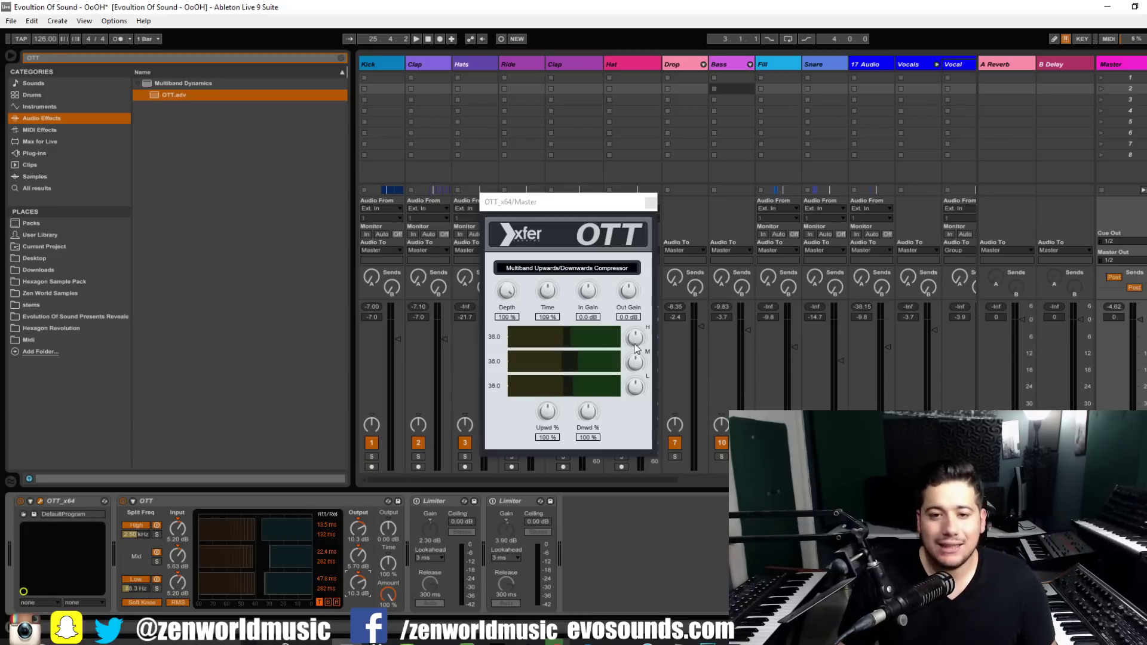
{"action": "left_click", "coordinate": [606, 286]}
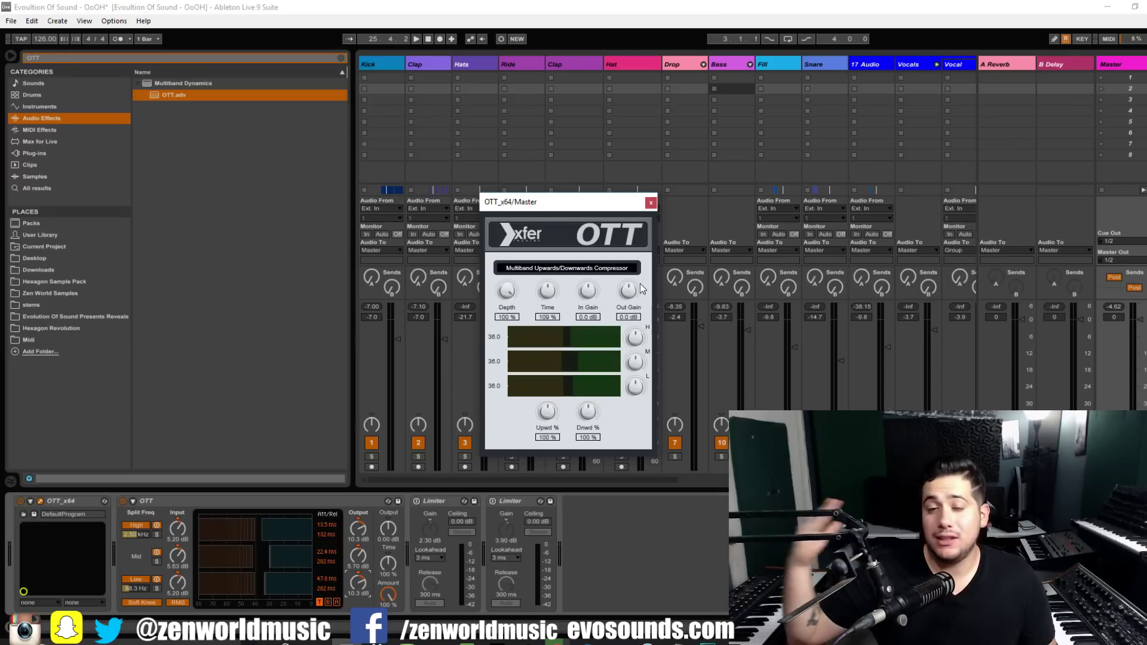
Turn off the stock OTT device and test the plug-in during playback with about 19.1 dB In Gain and 13.5 dB Out Gain
{"action": "left_click", "coordinate": [123, 502]}
{"action": "key", "text": "space"}
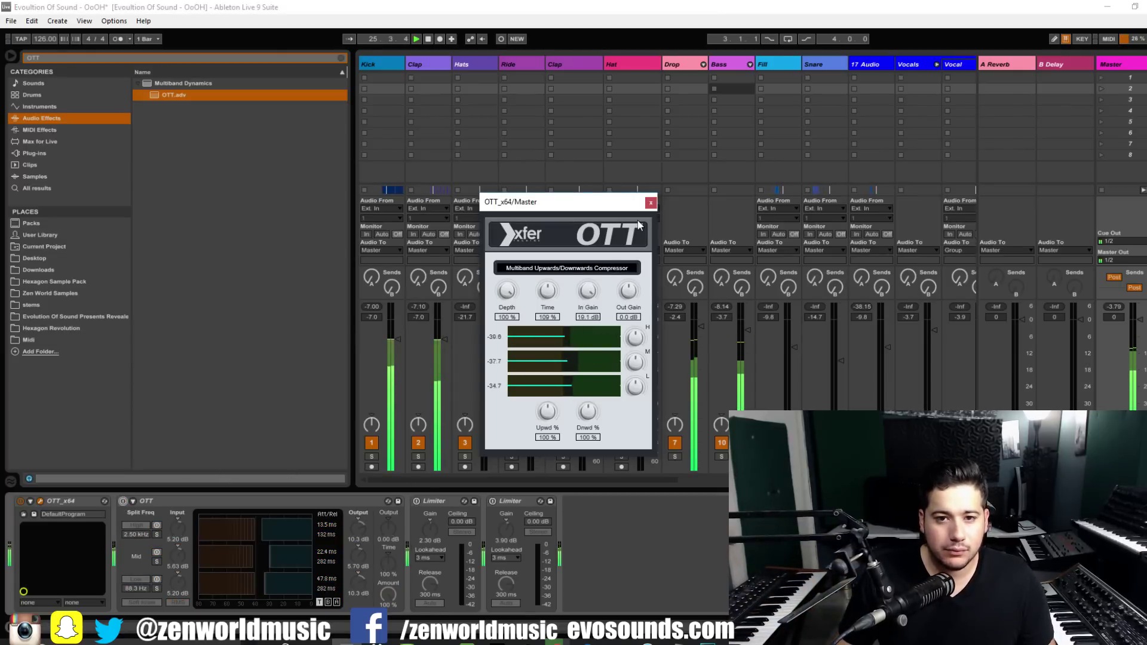
{"action": "left_click_drag", "start_coordinate": [588, 292], "coordinate": [650, 294]}
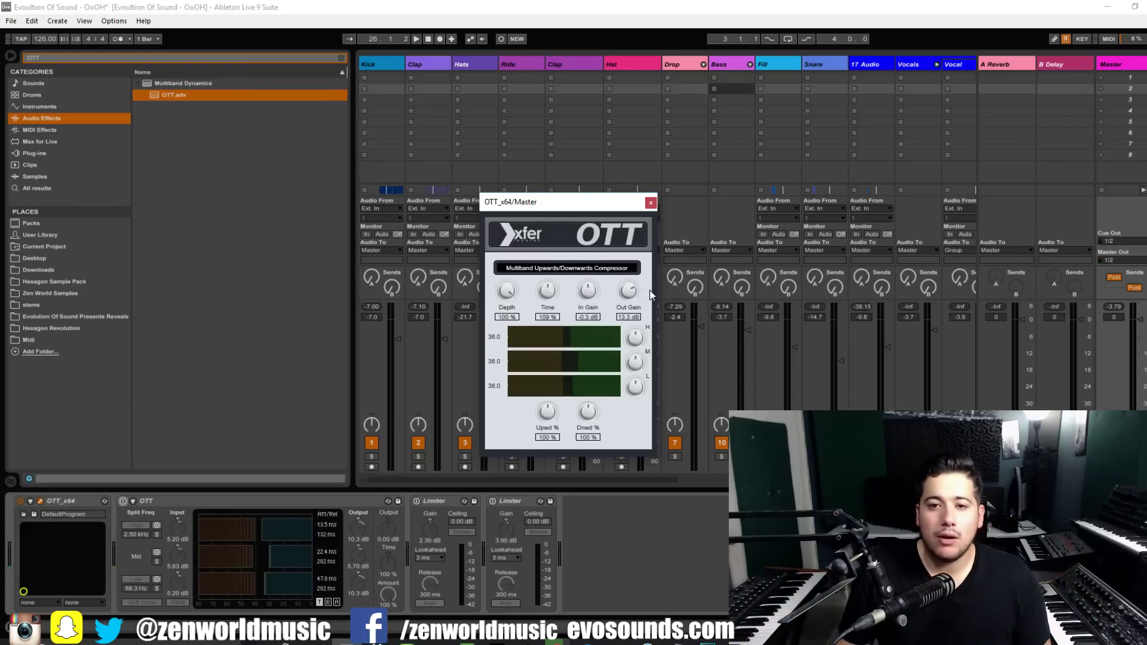
Reduce the Xfer OTT plug-in's Out Gain to about -0.5 dB and audition the track
{"action": "mouse_move", "coordinate": [612, 300]}
{"action": "left_mouse_down"}
{"action": "mouse_move", "coordinate": [638, 300]}
{"action": "mouse_move", "coordinate": [626, 297]}
{"action": "left_mouse_up"}
{"action": "key", "text": "space"}
{"action": "key", "text": "space"}
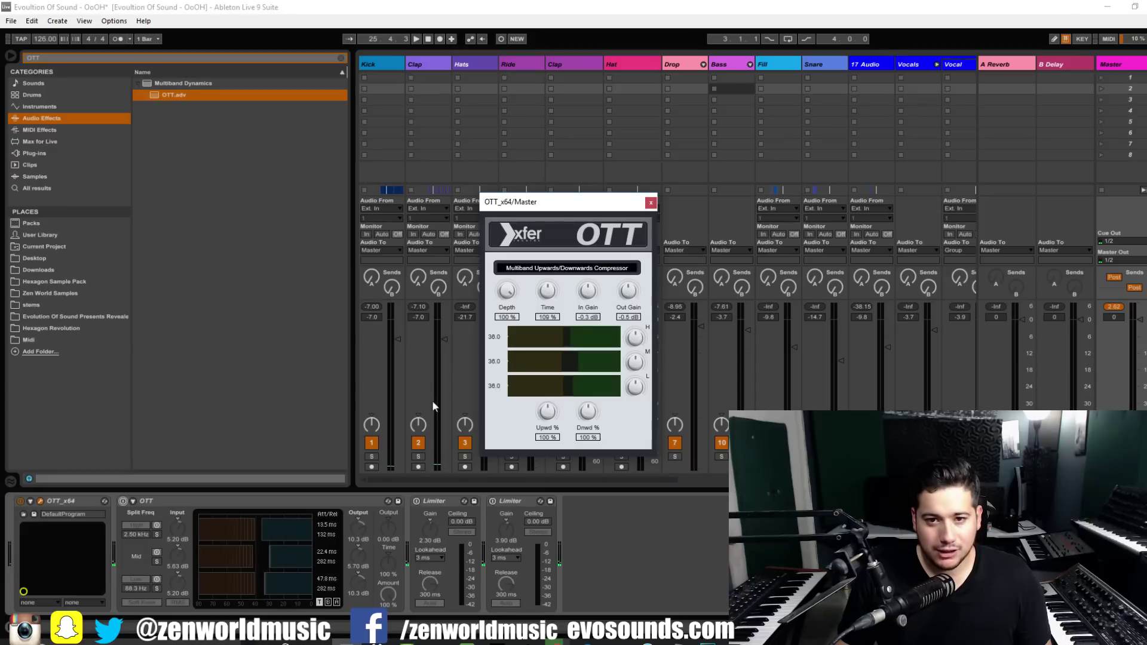
Replace the Master track's OTT_x64 with a fresh instance from the plug-ins, placed first in the device chain
{"action": "left_click", "coordinate": [37, 153]}
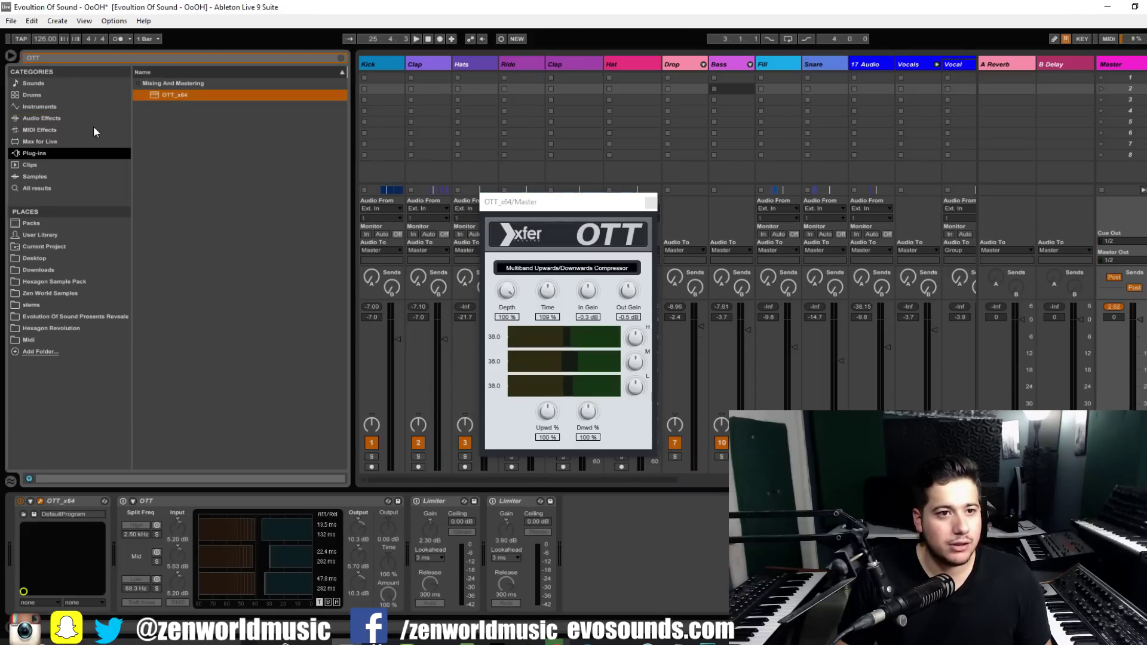
{"action": "left_click", "coordinate": [71, 501]}
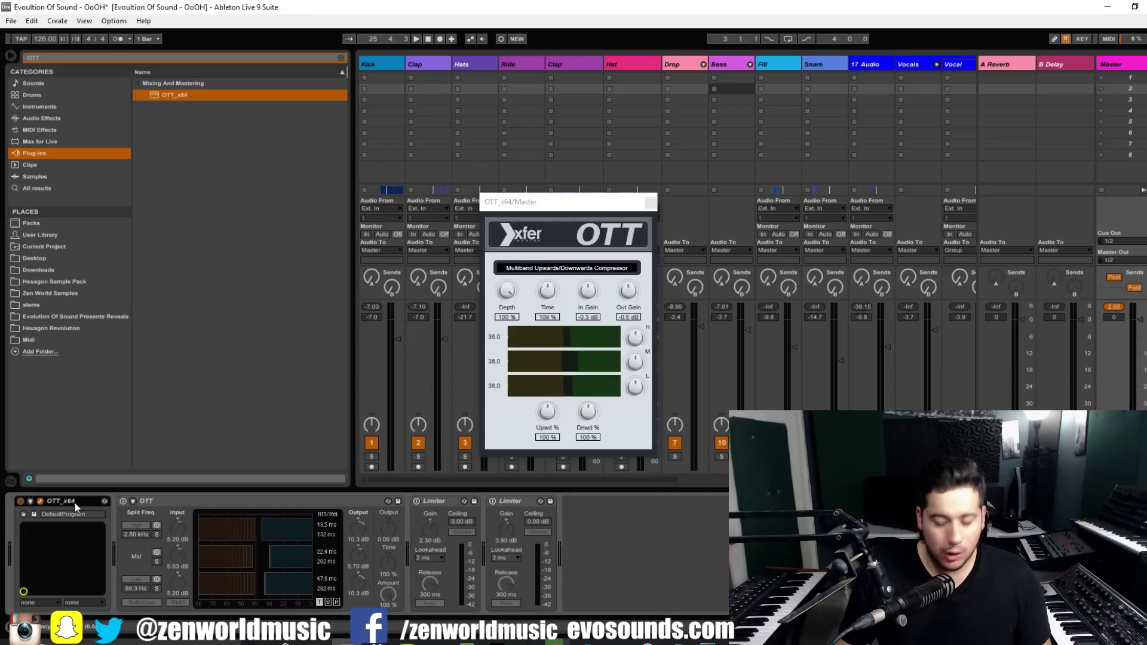
{"action": "key", "text": "Delete"}
{"action": "left_click_drag", "start_coordinate": [175, 94], "coordinate": [12, 518]}
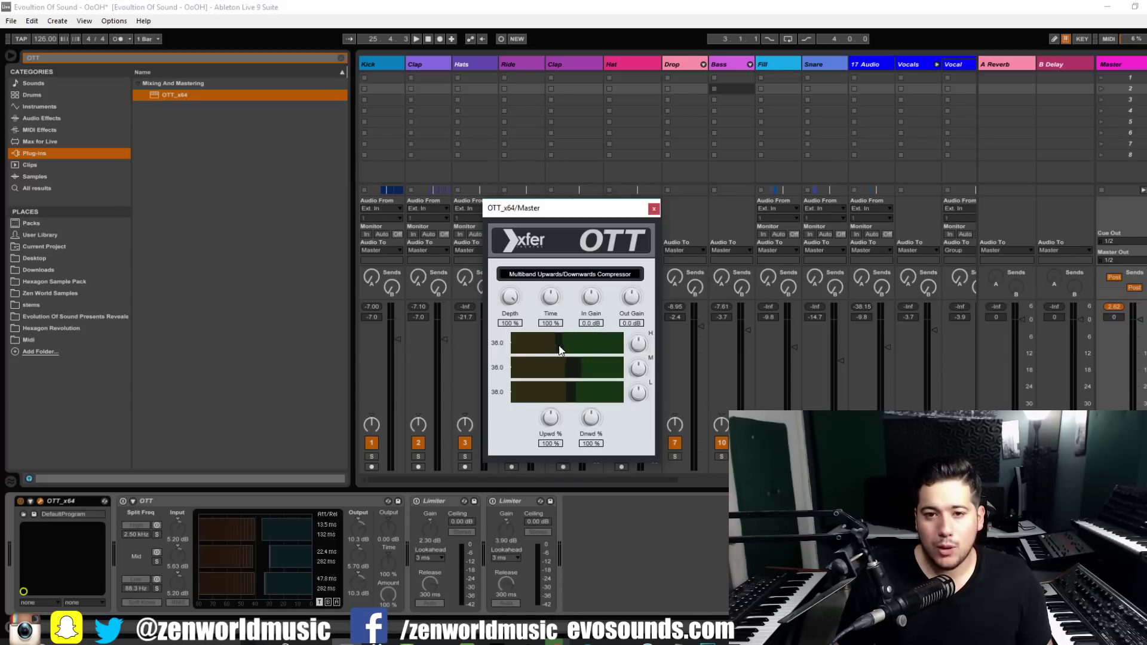
Lower the Master track's volume to -20.6 dB and audition the track through the fresh OTT plug-in
{"action": "left_click", "coordinate": [448, 385]}
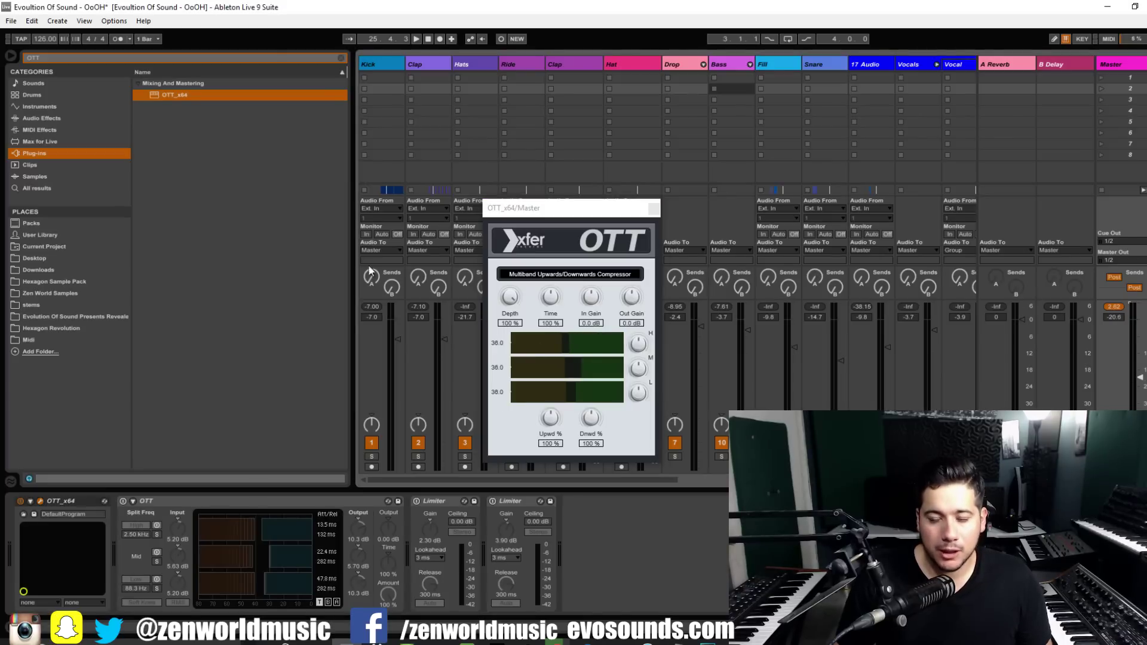
{"action": "left_click", "coordinate": [605, 362]}
{"action": "key", "text": "space"}
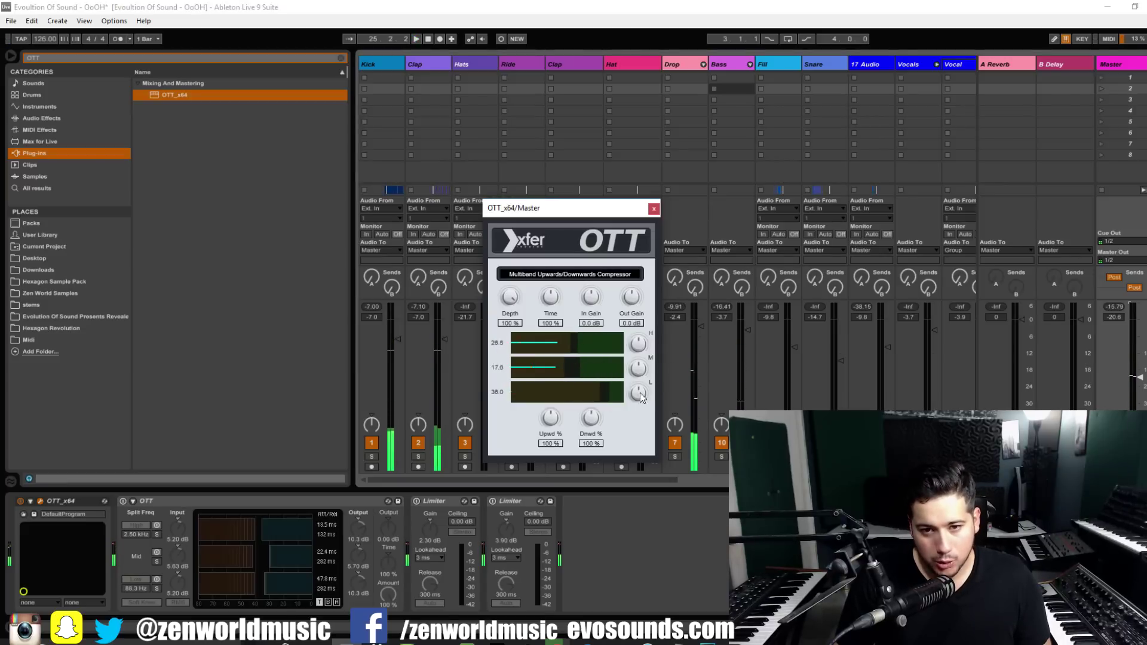
{"action": "key", "text": "space"}
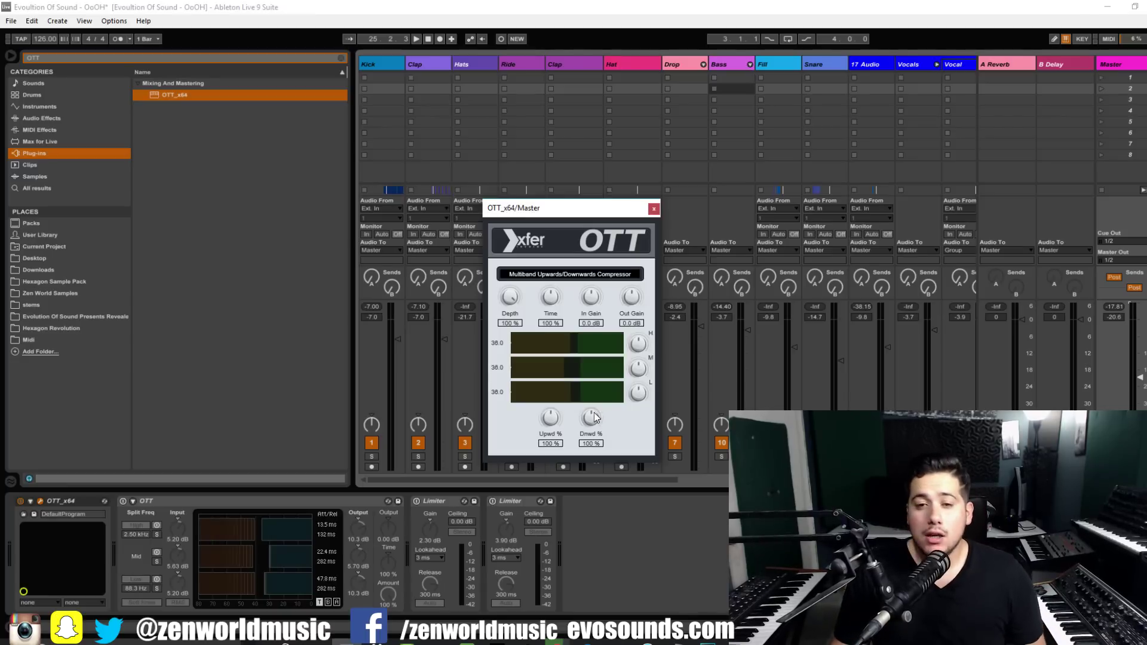
Set the OTT plug-in's downward compression to 0% and upward compression to 200%, auditioning the track
{"action": "left_click_drag", "start_coordinate": [598, 414], "coordinate": [593, 433]}
{"action": "key", "text": "space"}
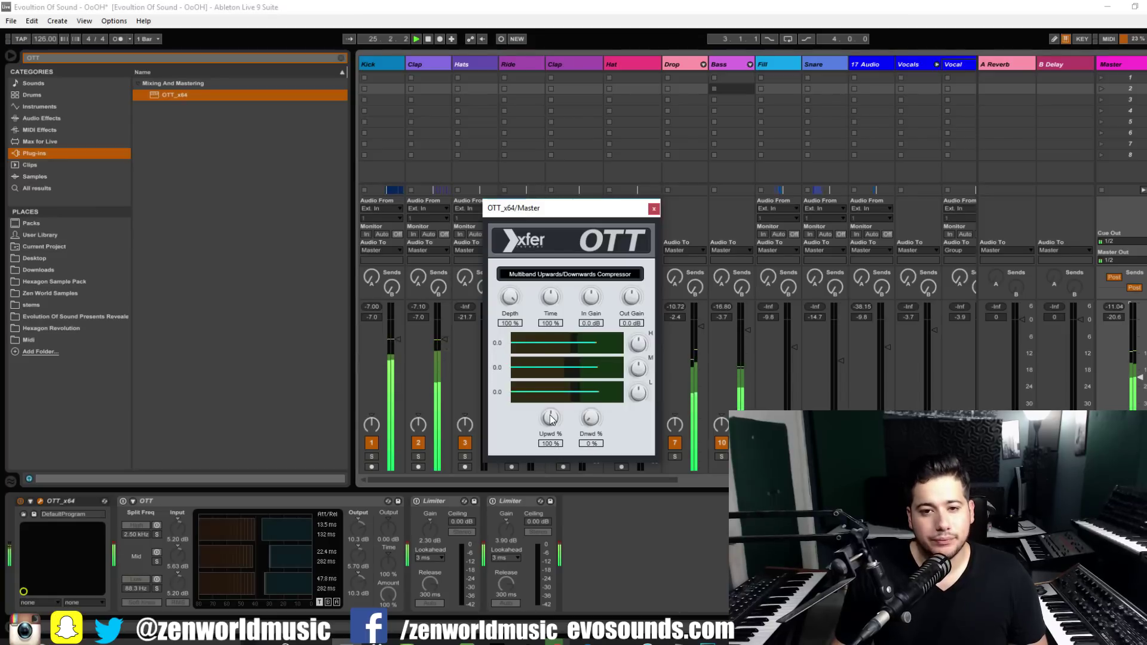
{"action": "left_click_drag", "start_coordinate": [560, 449], "coordinate": [562, 427]}
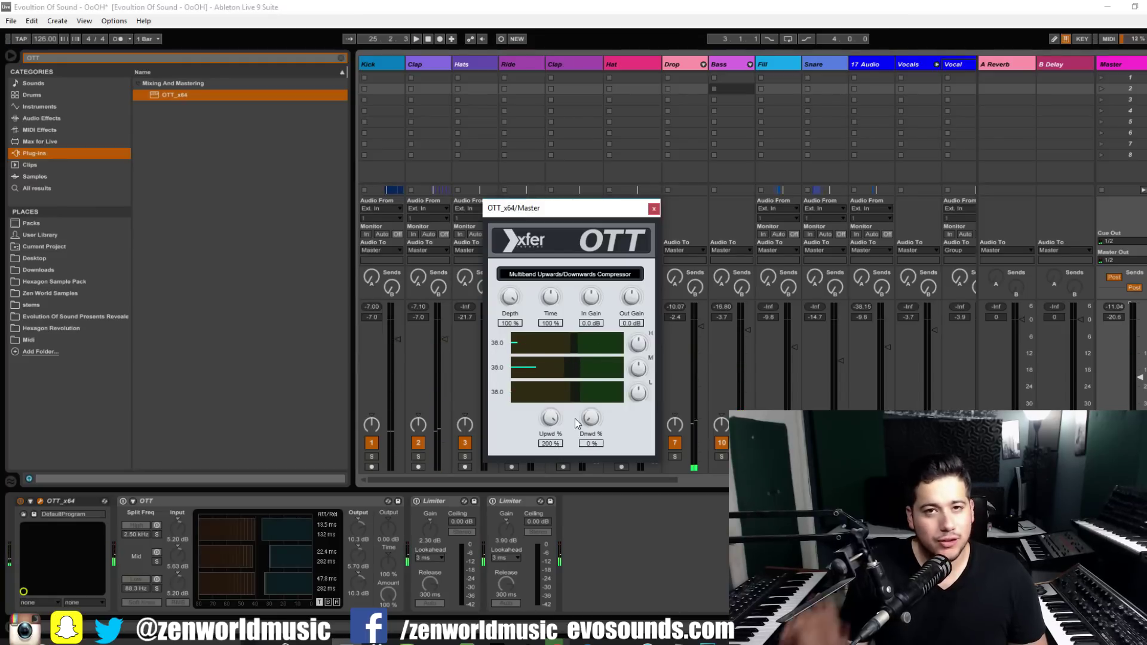
{"action": "key", "text": "space"}
{"action": "key", "text": "space"}
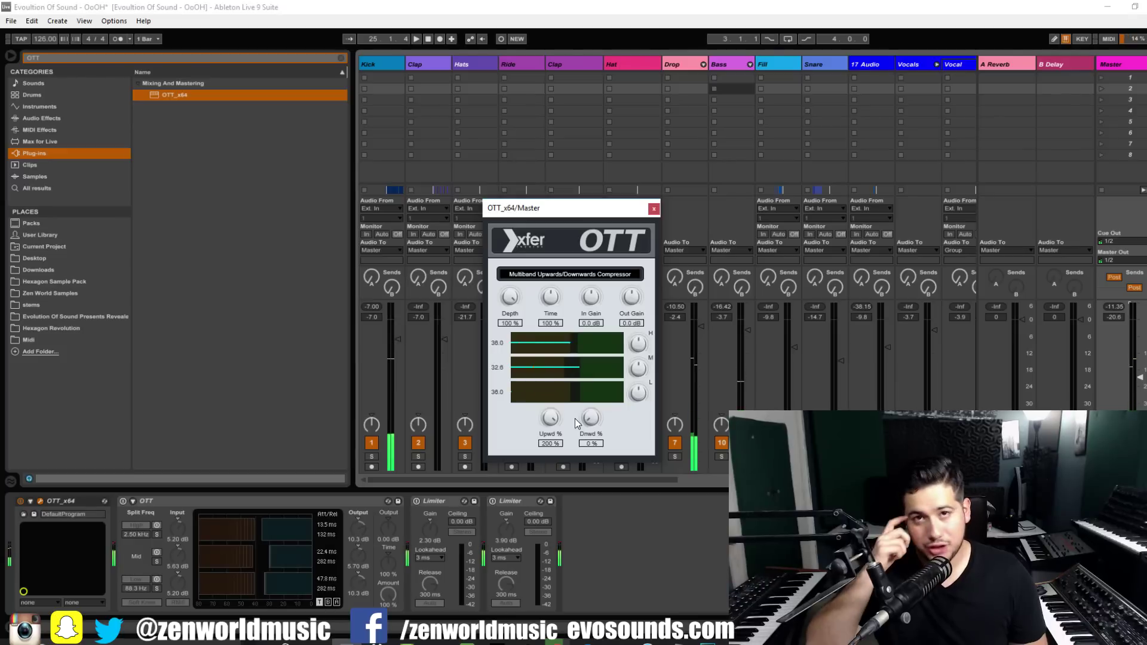
Delete the OTT_x64 plug-in from both the Master track and the Drop group's device chain
{"action": "left_click", "coordinate": [64, 504]}
{"action": "key", "text": "Delete"}
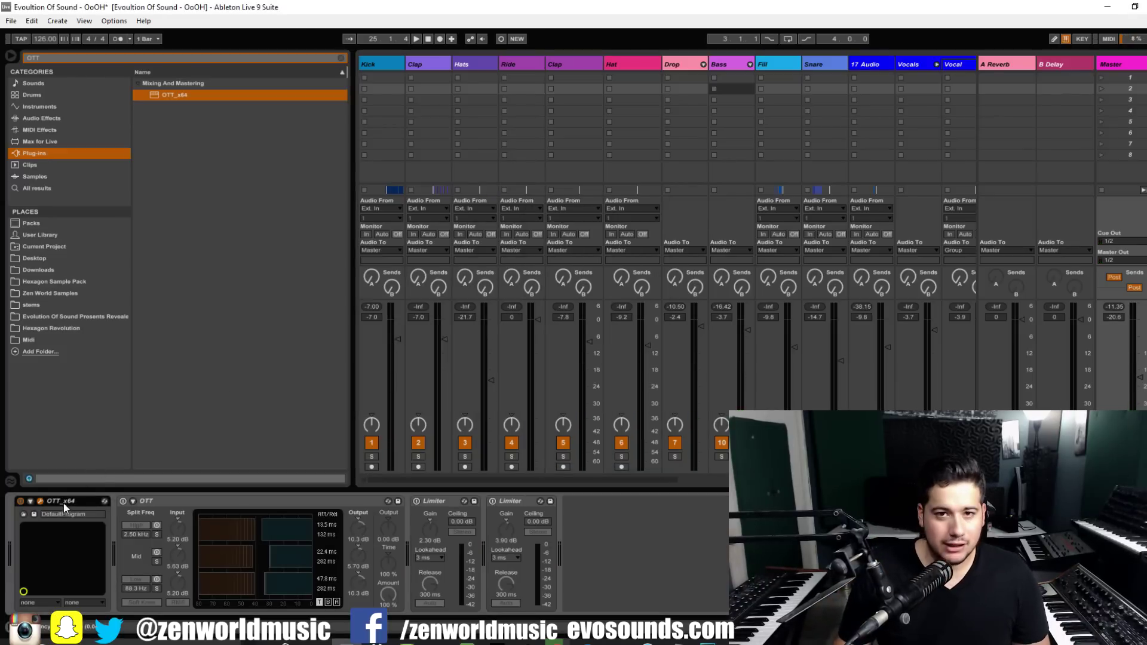
{"action": "left_click", "coordinate": [680, 67]}
{"action": "left_click", "coordinate": [460, 500]}
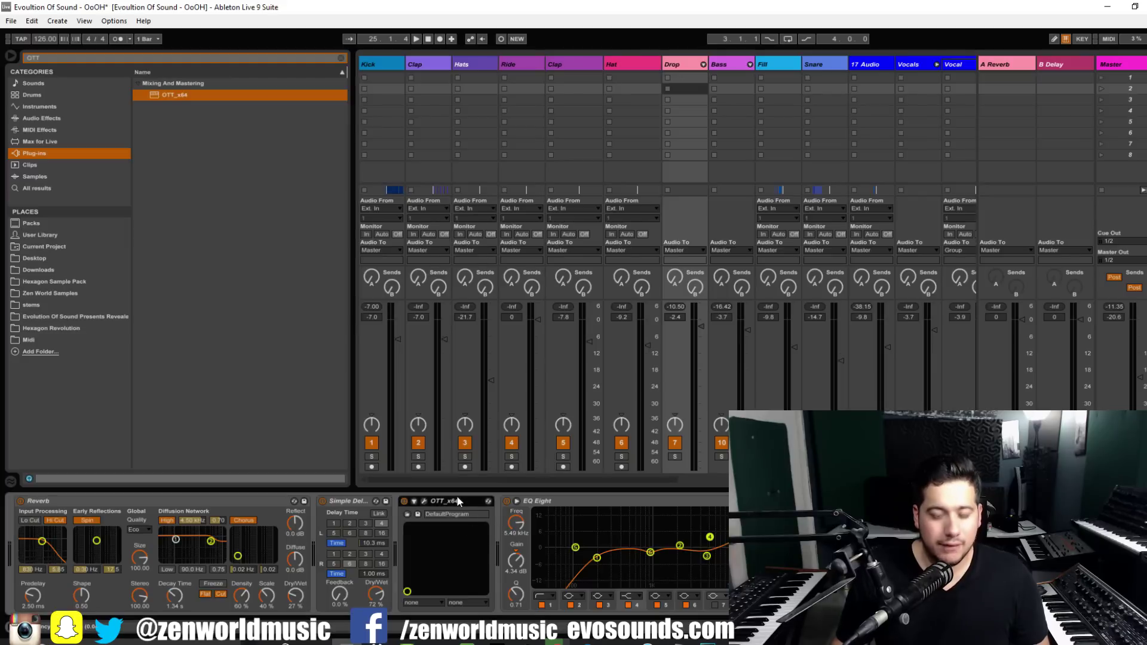
{"action": "key", "text": "Delete"}
Load a fresh OTT_x64 between Simple Delay and EQ Eight on the Drop group and move its window clear of the Drop channel
{"action": "left_click_drag", "start_coordinate": [181, 97], "coordinate": [1037, 135]}
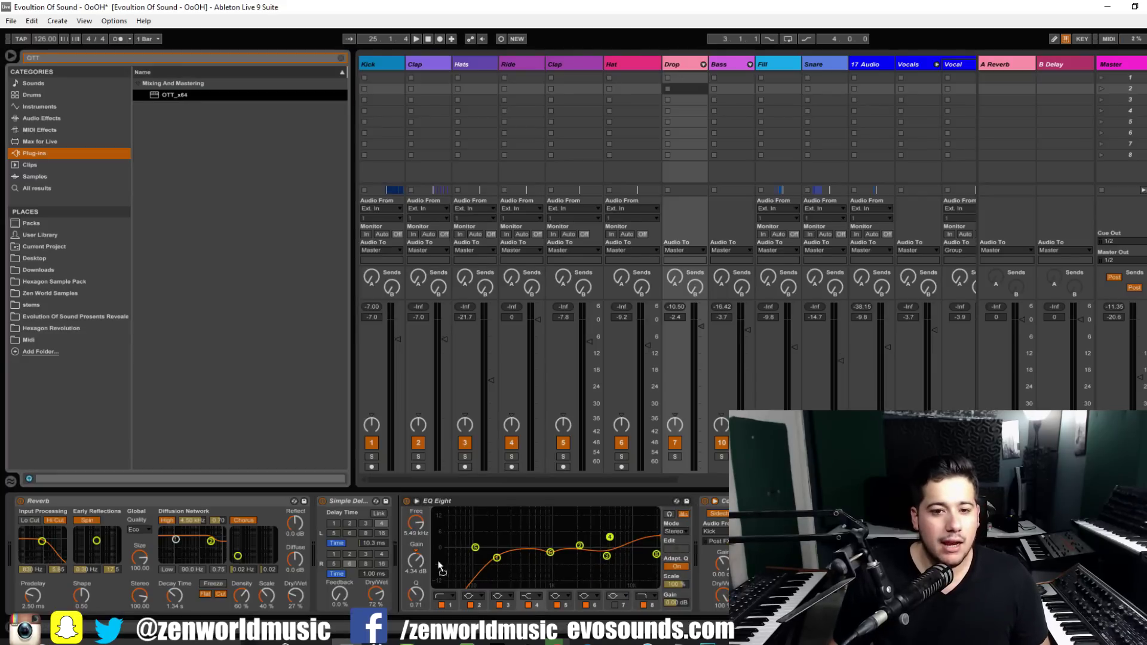
{"action": "left_click", "coordinate": [826, 78]}
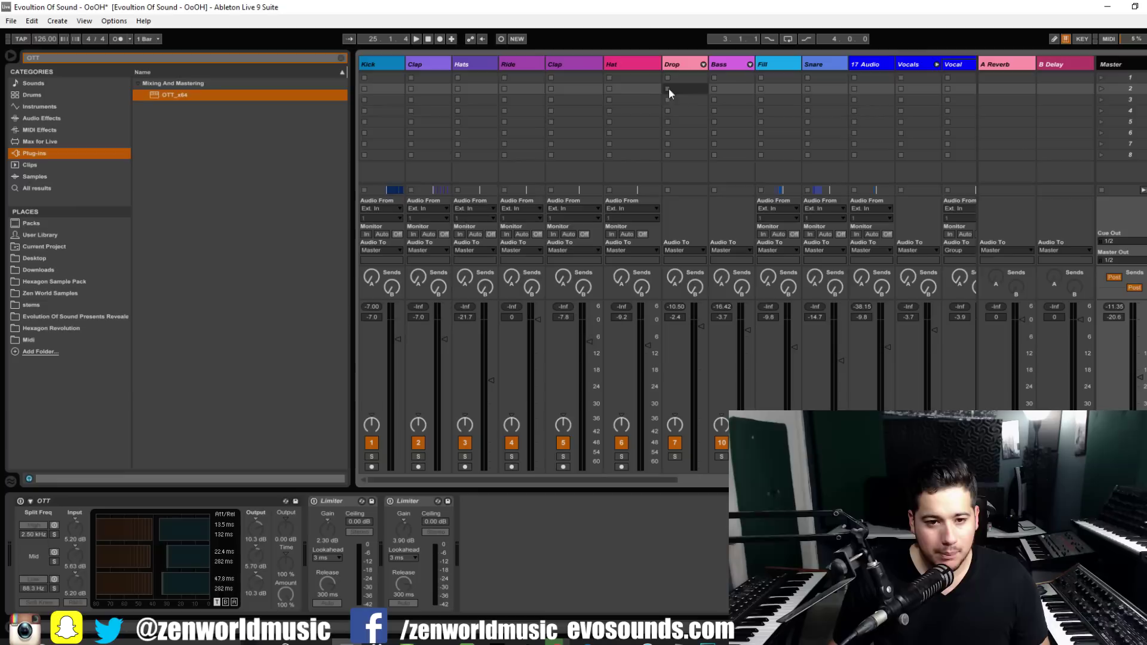
{"action": "left_click", "coordinate": [684, 64]}
{"action": "left_click_drag", "start_coordinate": [607, 209], "coordinate": [488, 203]}
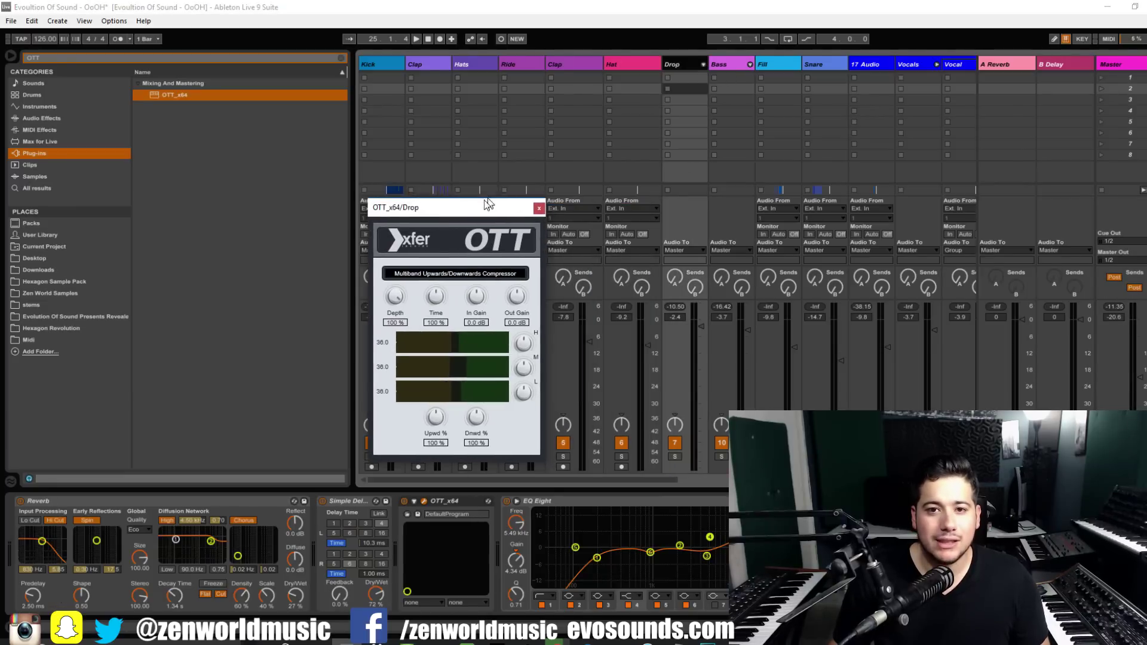
Solo the Drop group, raise the Master volume to -0.1 dB and audition the group with OTT bypassed and enabled
{"action": "left_click", "coordinate": [674, 457]}
{"action": "key", "text": "space"}
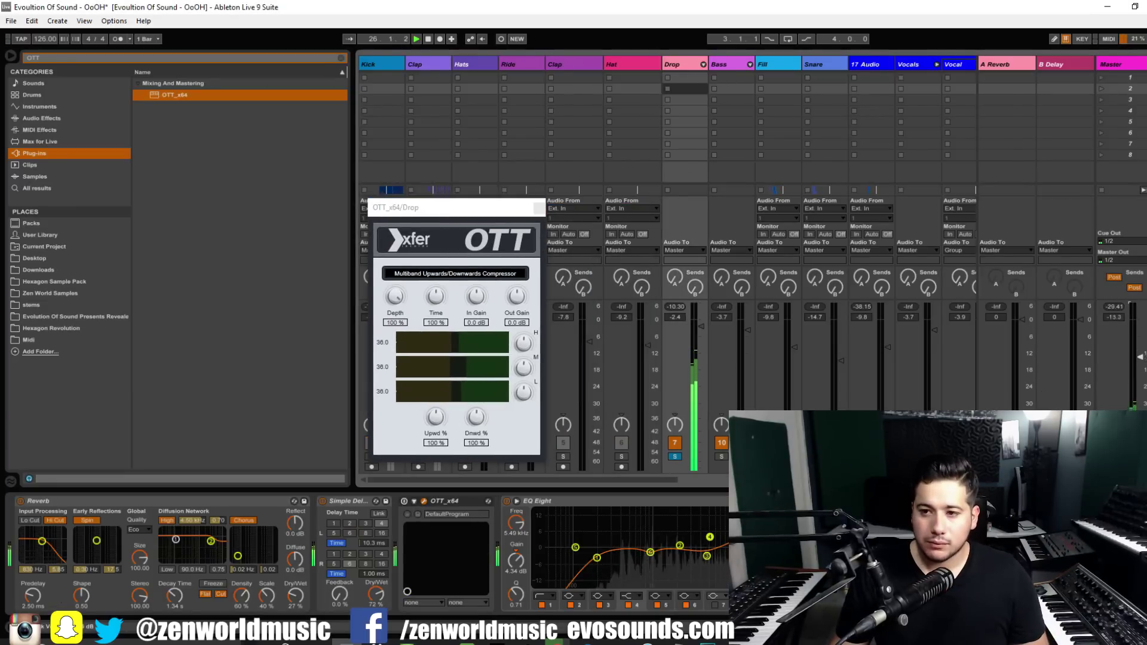
{"action": "left_click_drag", "start_coordinate": [1140, 378], "coordinate": [1143, 323]}
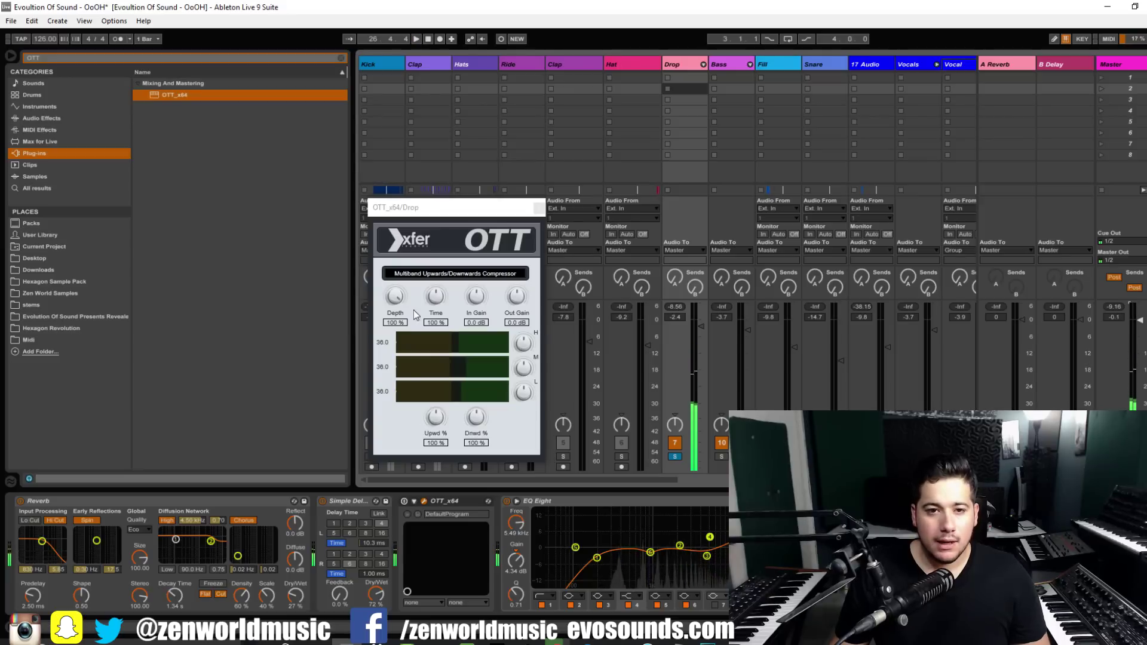
{"action": "key", "text": "space"}
{"action": "left_click", "coordinate": [404, 502]}
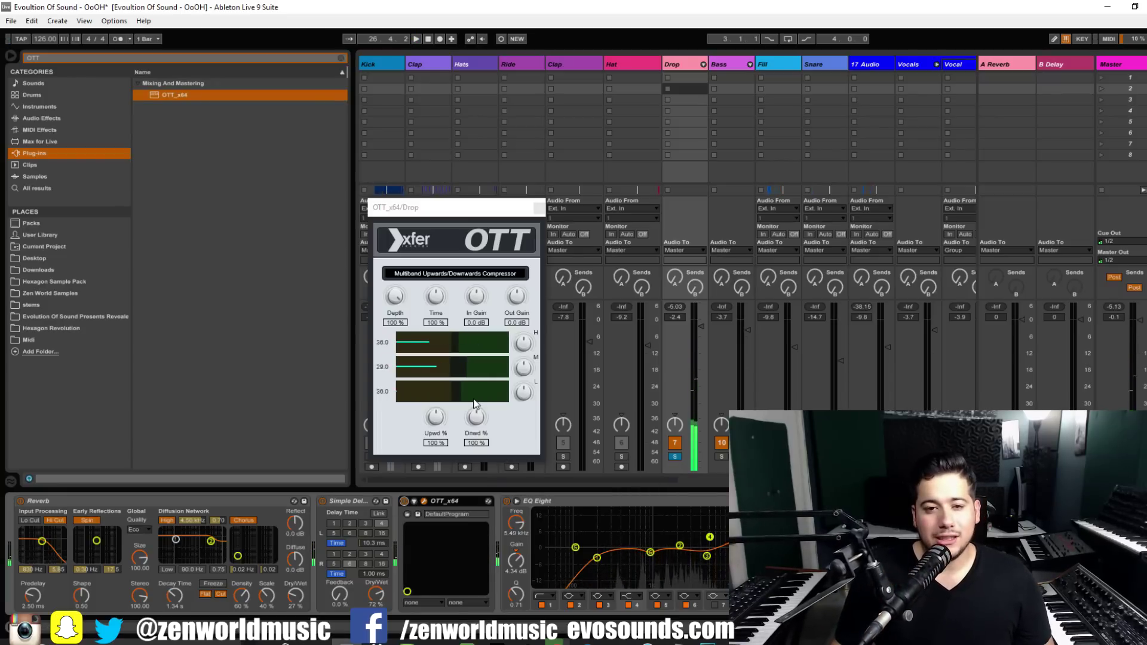
{"action": "key", "text": "space"}
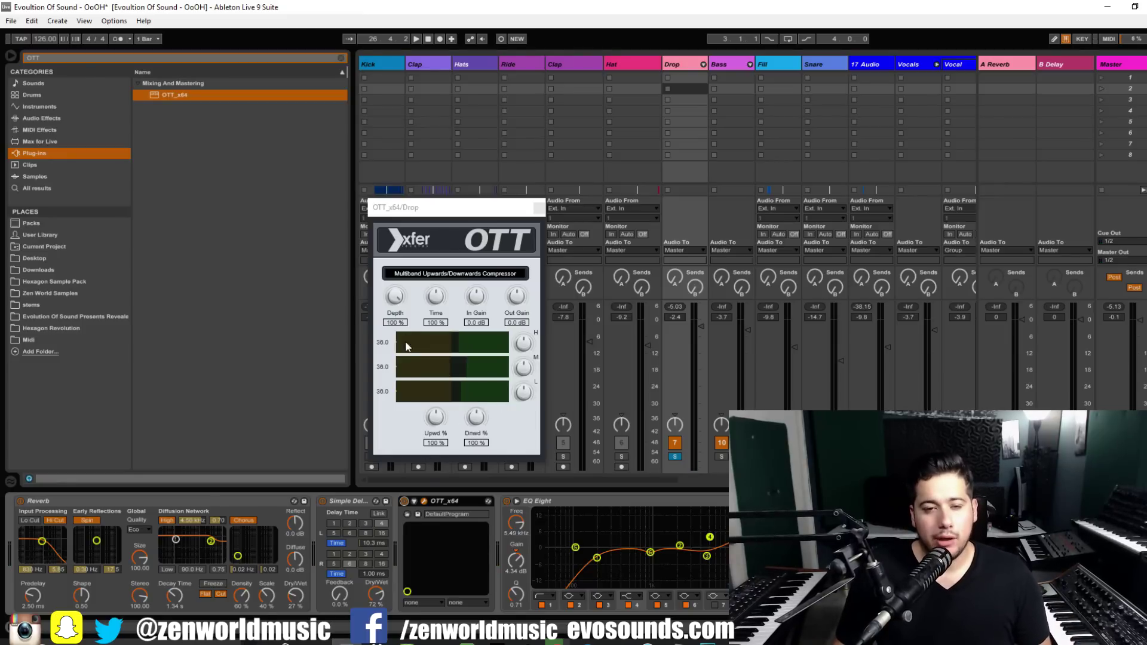
Drop the OTT depth on the Drop group to 0% and bring it up to 33% while auditioning
{"action": "left_click", "coordinate": [395, 296]}
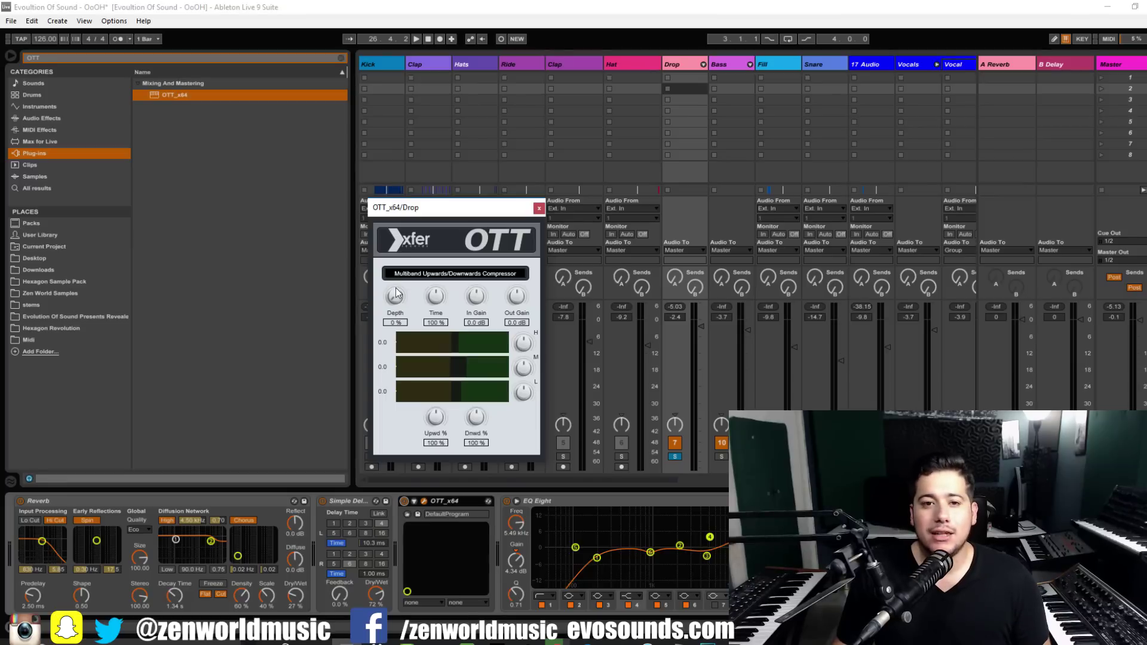
{"action": "key", "text": "space"}
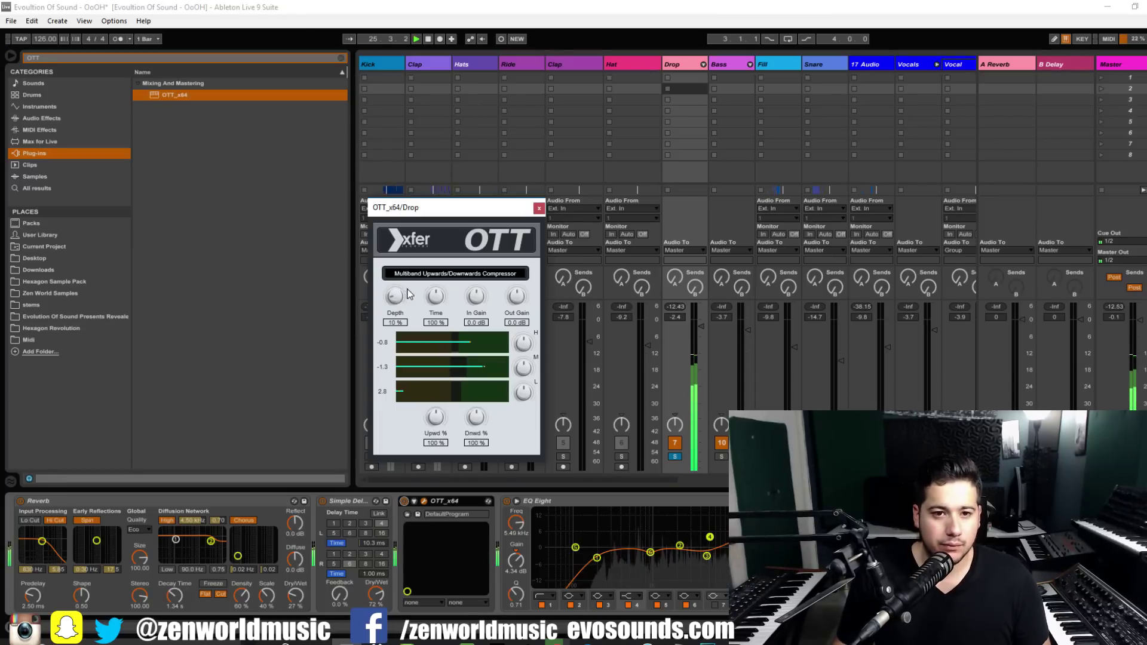
{"action": "left_click_drag", "start_coordinate": [395, 295], "coordinate": [432, 292]}
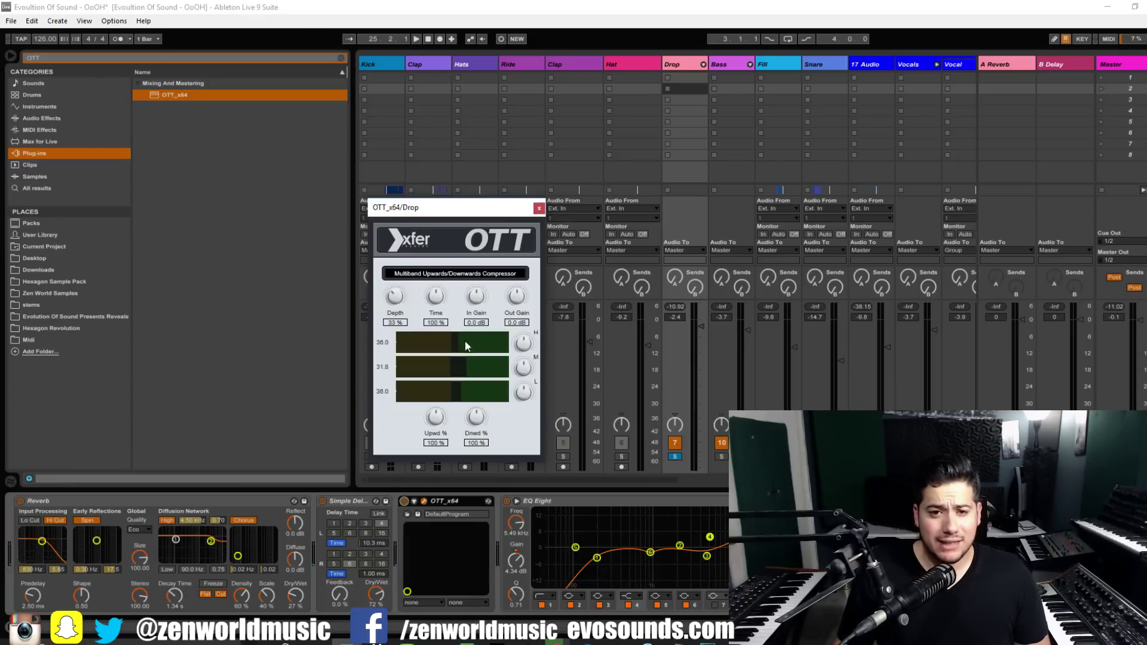
Raise the high and mid band thresholds and lower the low band's in the Drop group's OTT, auditioning the change
{"action": "mouse_move", "coordinate": [459, 353]}
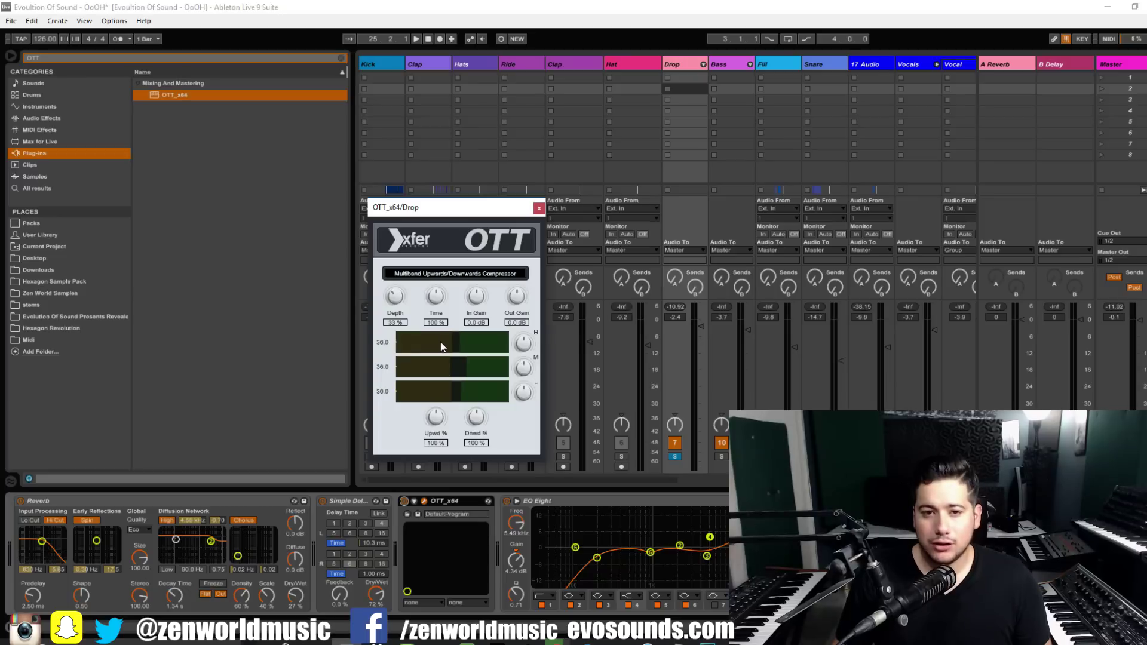
{"action": "key", "text": "space"}
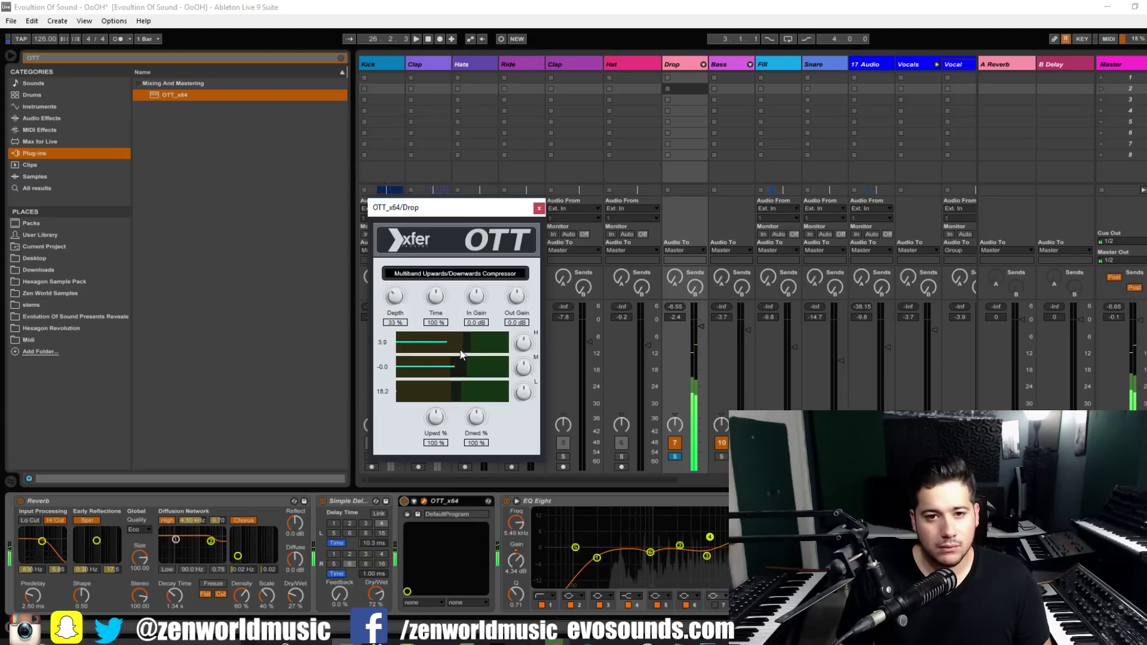
{"action": "mouse_move", "coordinate": [442, 366]}
{"action": "left_mouse_down"}
{"action": "mouse_move", "coordinate": [480, 373]}
{"action": "mouse_move", "coordinate": [436, 404]}
{"action": "mouse_move", "coordinate": [405, 401]}
{"action": "left_mouse_up"}
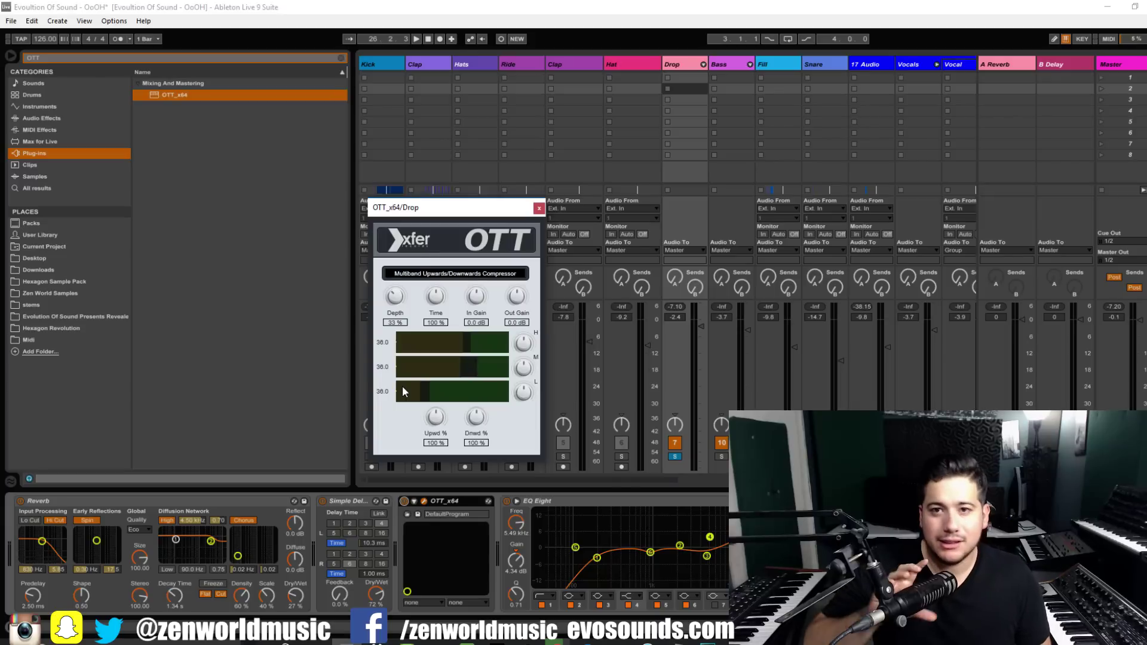
{"action": "key", "text": "space"}
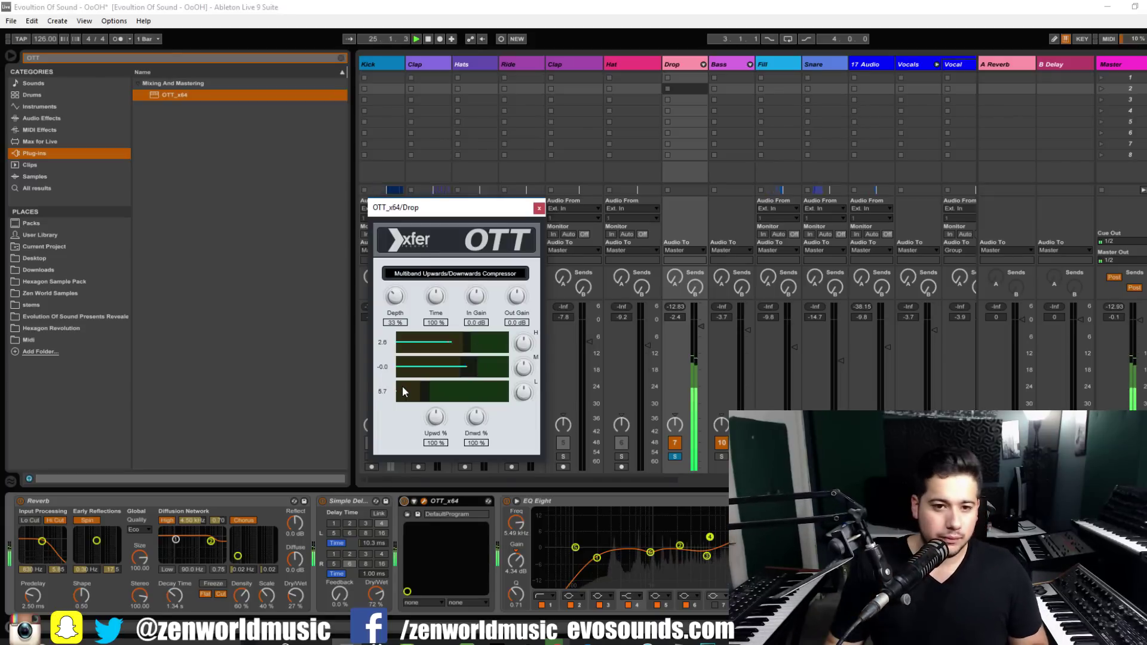
Unsolo the Drop group and compare the full mix with its OTT plug-in bypassed and enabled
{"action": "left_click", "coordinate": [675, 456]}
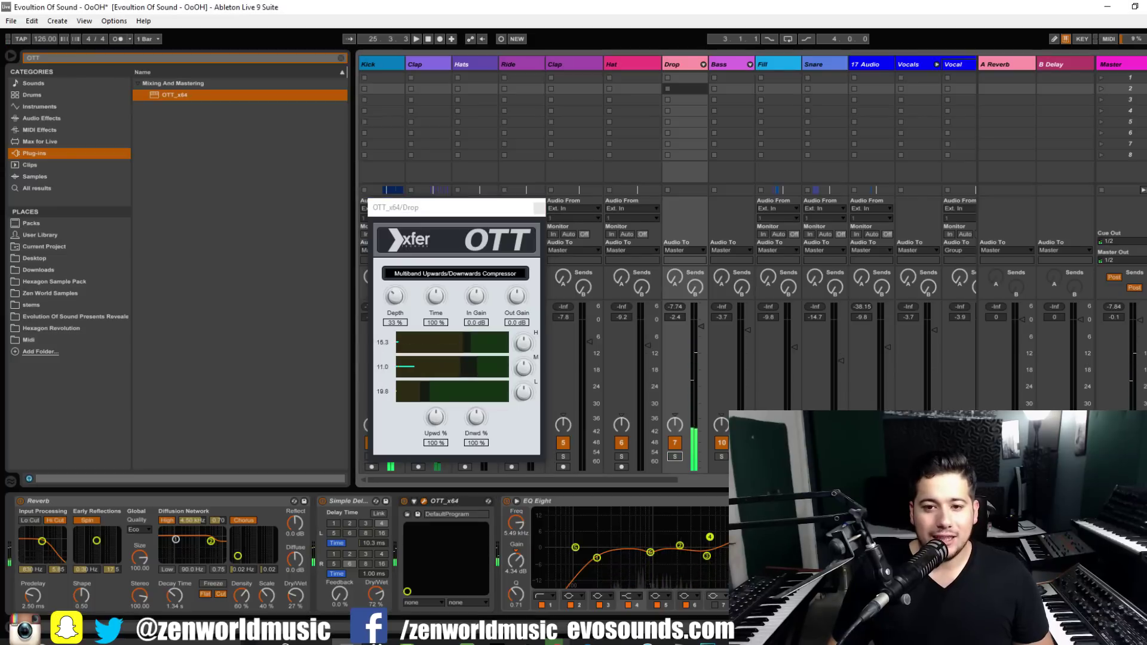
{"action": "left_click", "coordinate": [402, 502]}
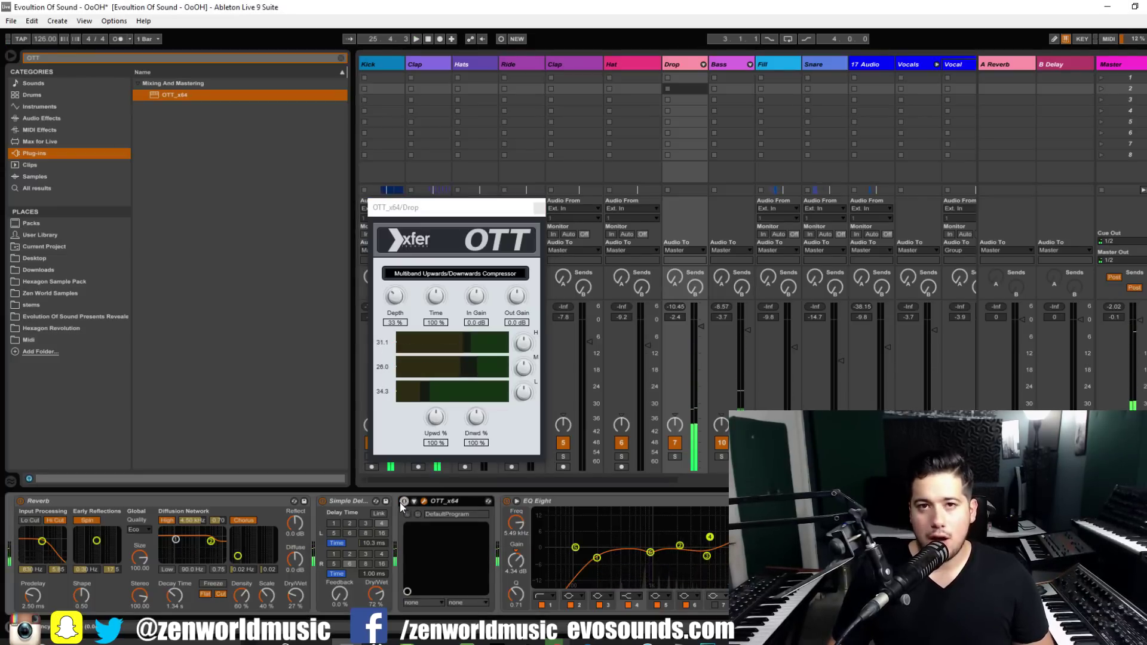
{"action": "left_click", "coordinate": [400, 503]}
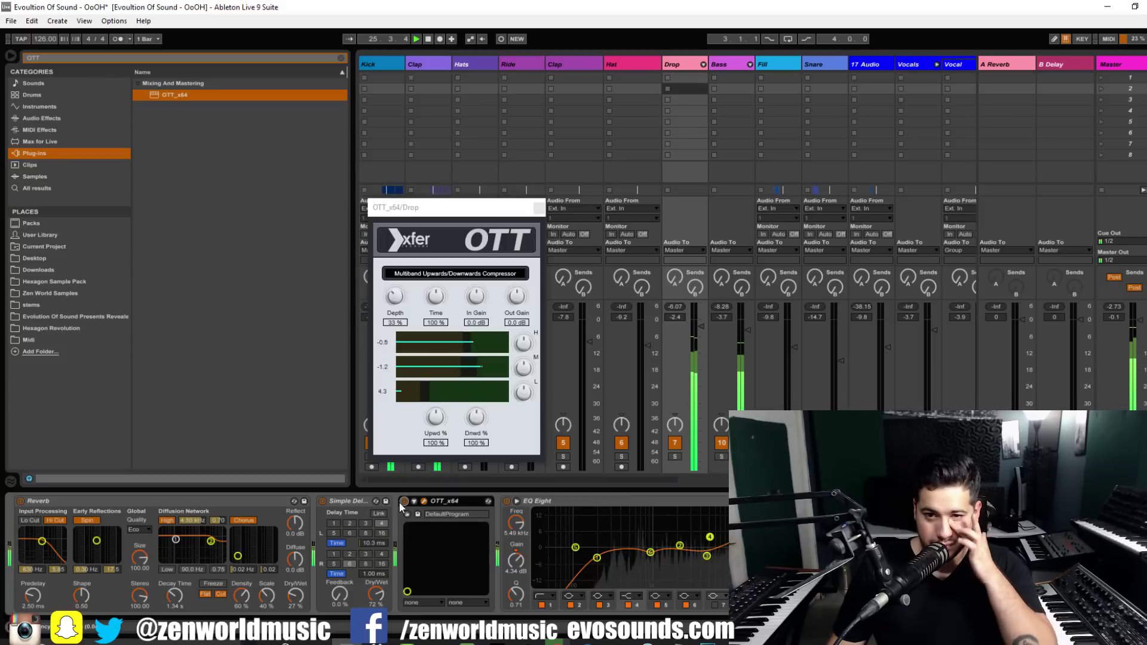
{"action": "left_click", "coordinate": [404, 502]}
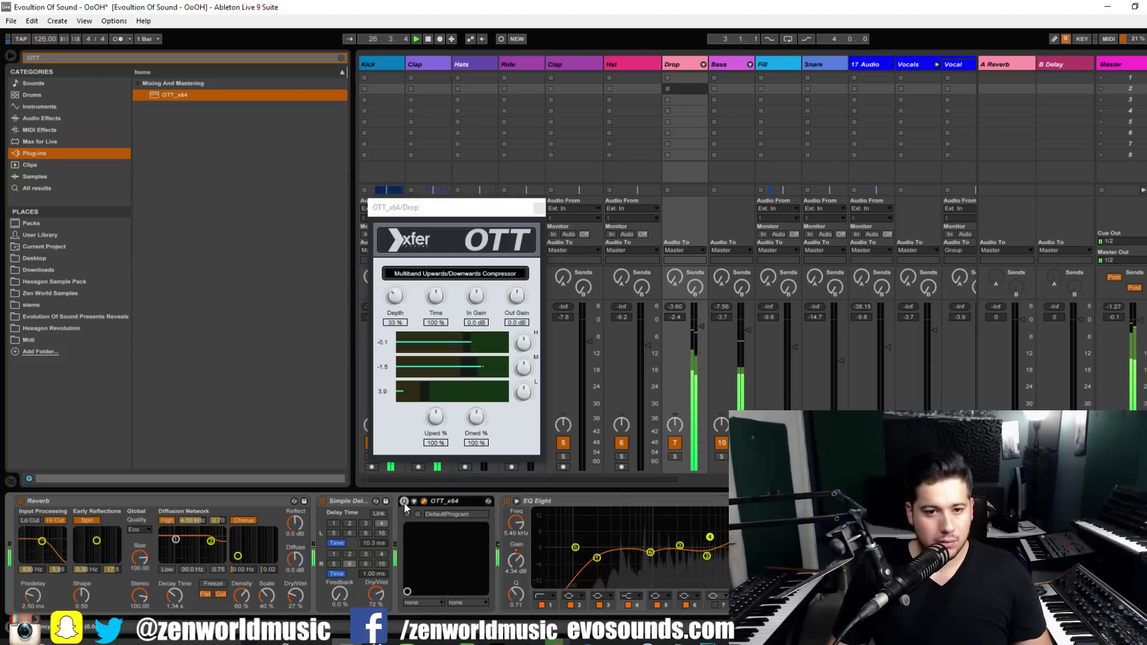
{"action": "left_click", "coordinate": [404, 503]}
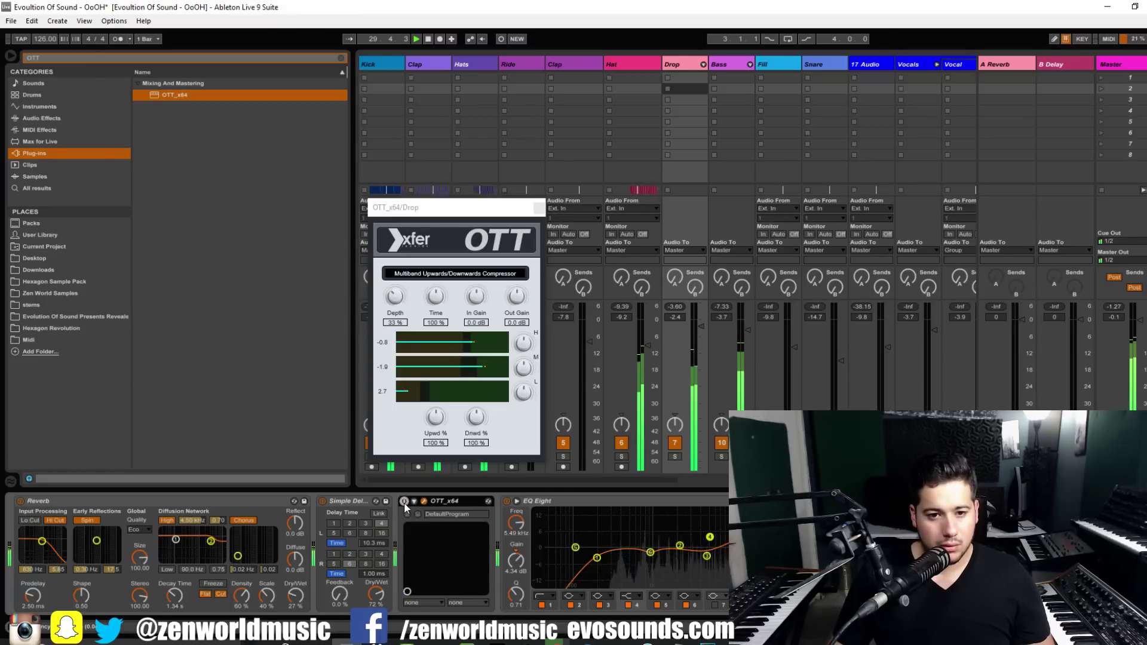
{"action": "left_click", "coordinate": [403, 503]}
{"action": "left_click", "coordinate": [403, 500]}
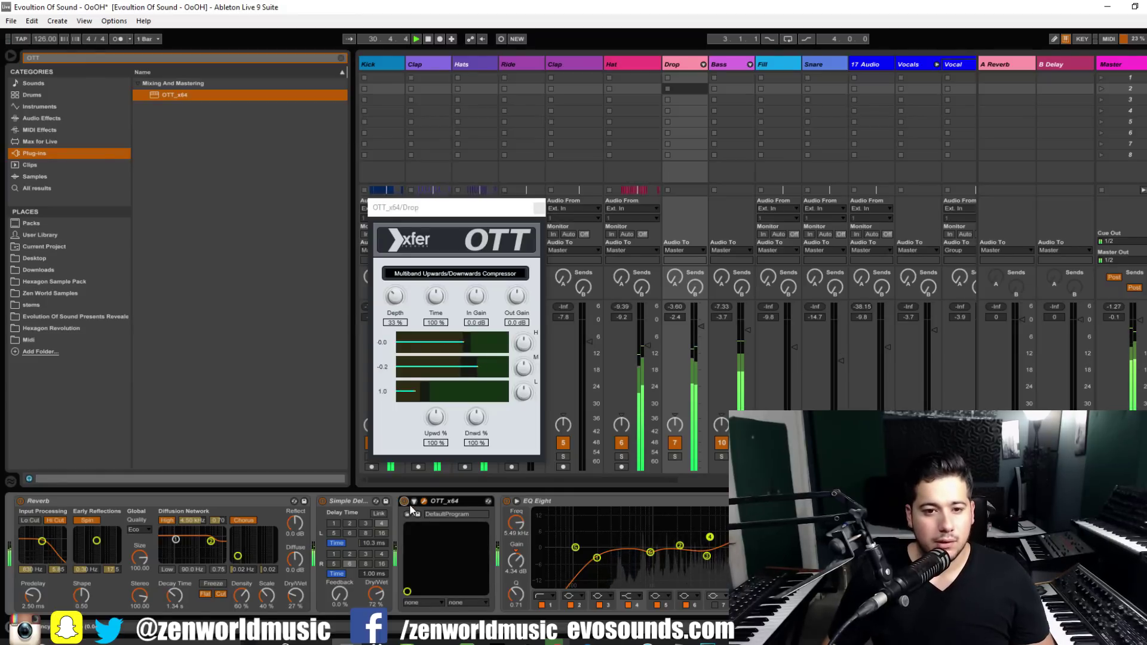
{"action": "key", "text": "space"}
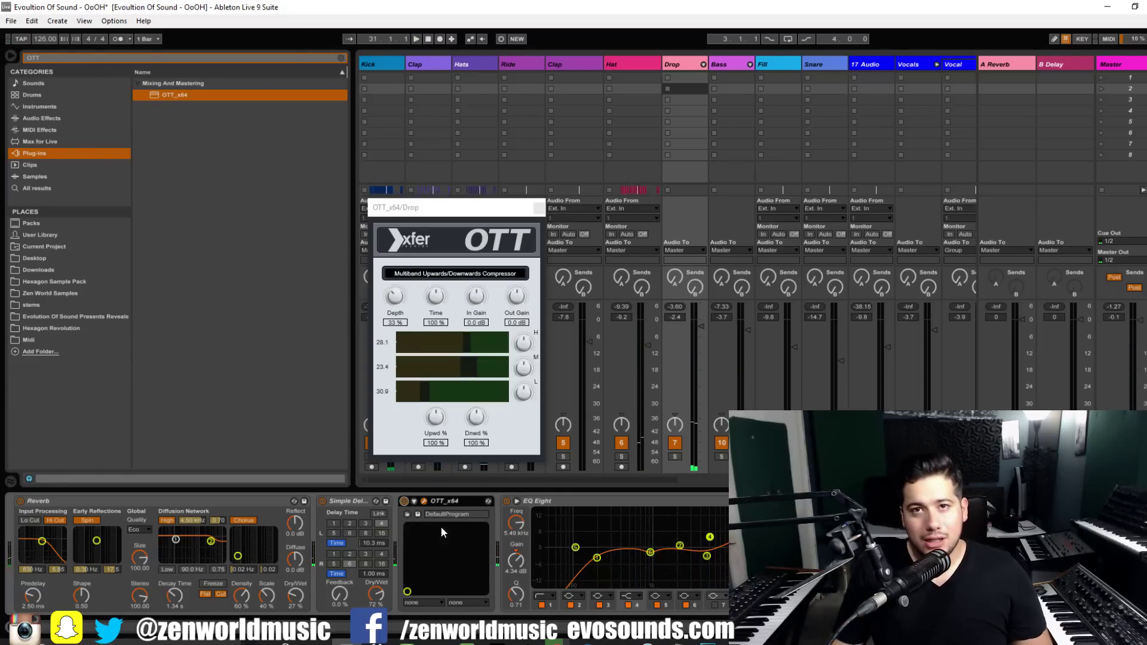
Replace the existing OTT plug-in on the Bass group with a fresh OTT_x64
{"action": "left_click", "coordinate": [725, 64]}
{"action": "left_click", "coordinate": [57, 507]}
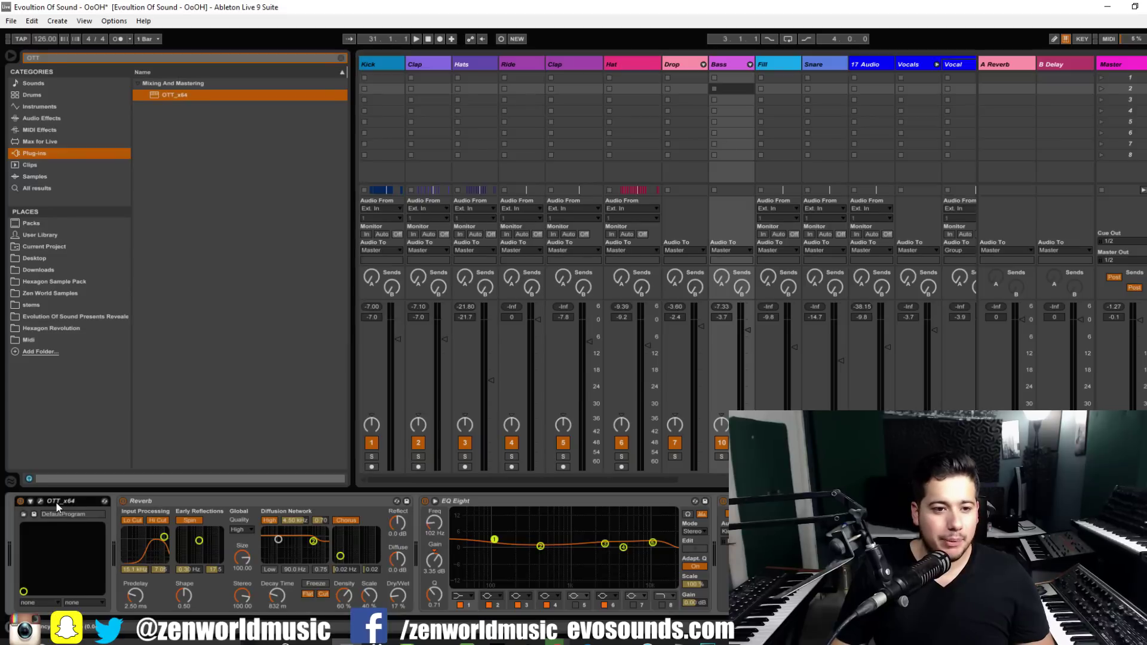
{"action": "key", "text": "Delete"}
{"action": "double_click", "coordinate": [194, 96]}
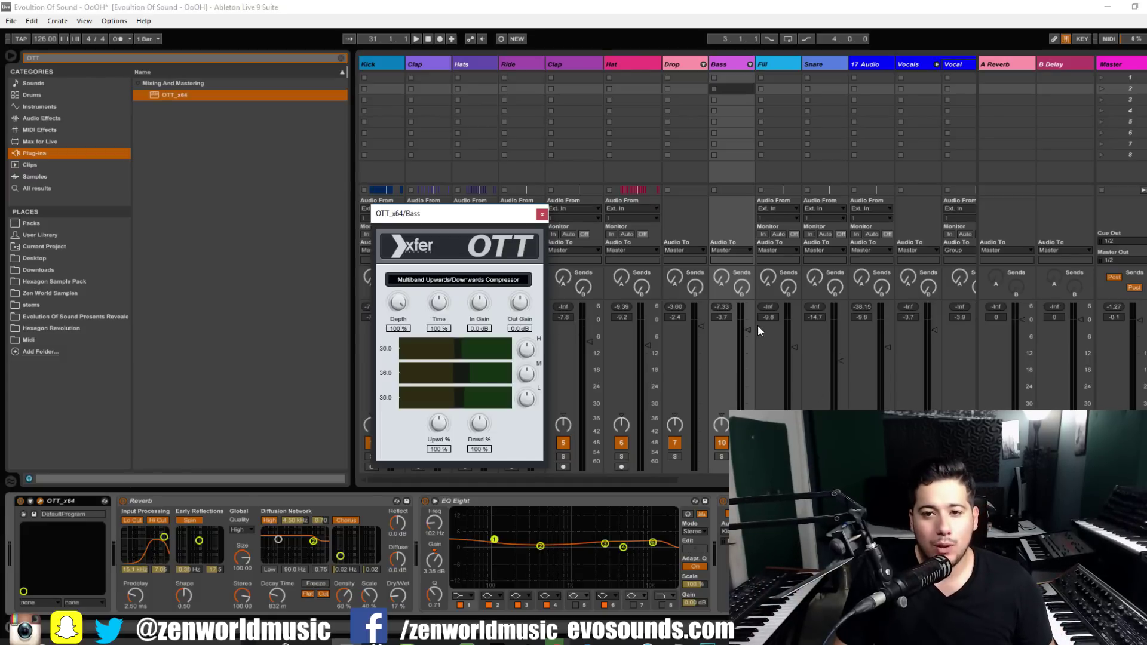
Solo the Bass group and audition it with the fresh OTT enabled and bypassed, leaving the plug-in enabled
{"action": "left_click", "coordinate": [721, 457]}
{"action": "key", "text": "space"}
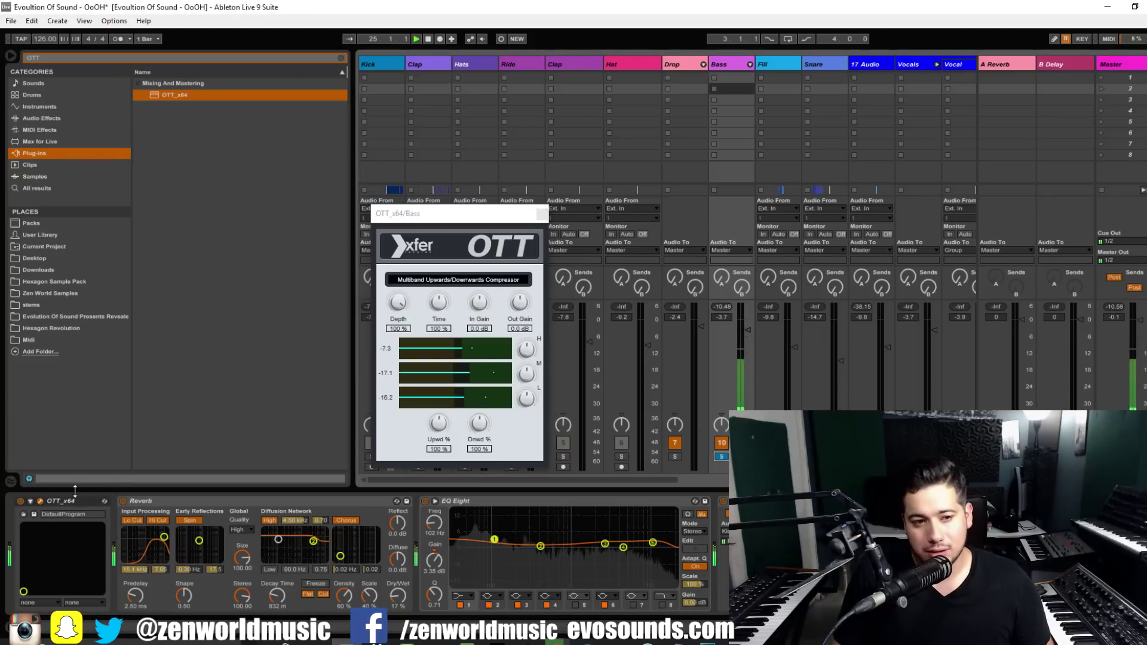
{"action": "left_click", "coordinate": [20, 502]}
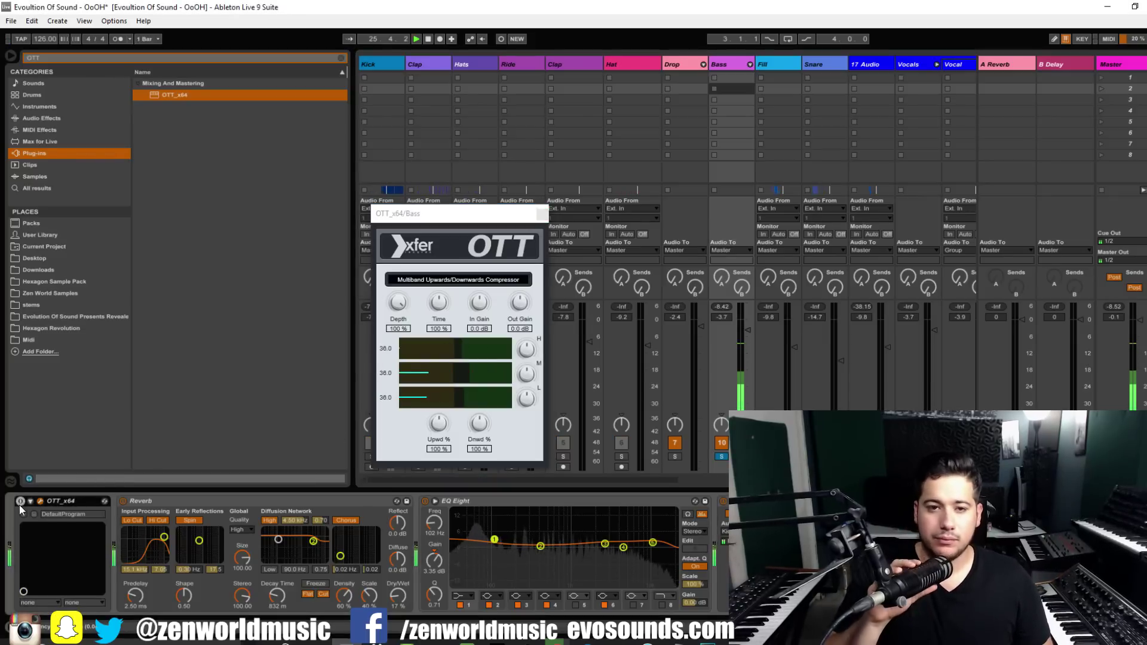
{"action": "key", "text": "space"}
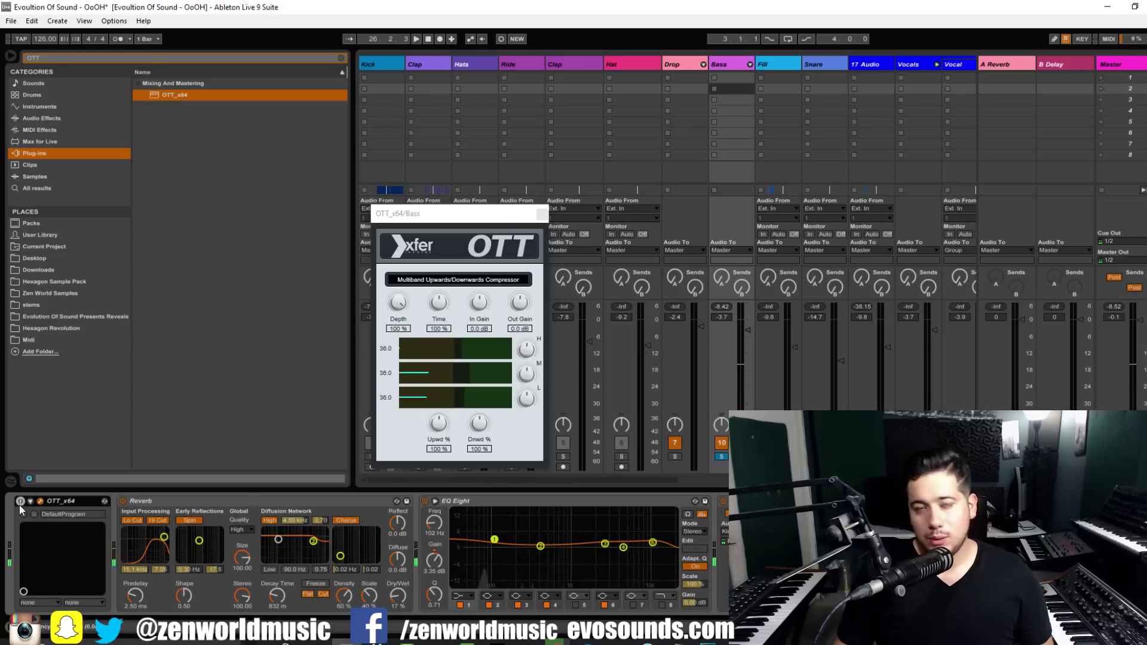
{"action": "left_click", "coordinate": [20, 502]}
Bring the Bass OTT's depth up from 0% to 33% and raise its band thresholds while auditioning
{"action": "left_click", "coordinate": [404, 357]}
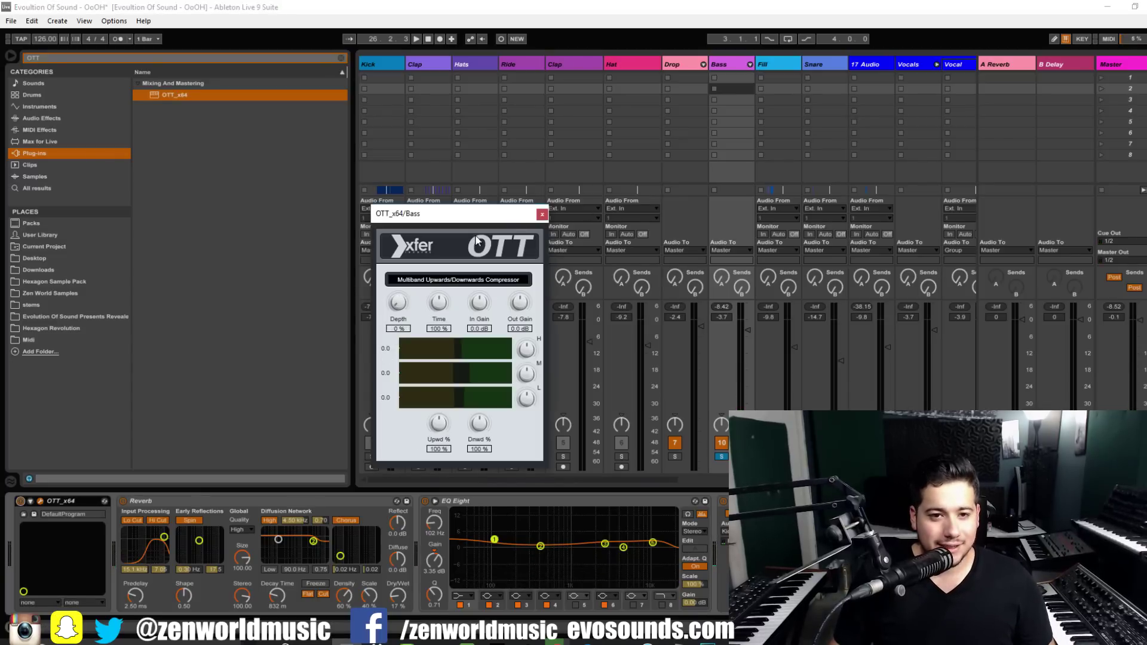
{"action": "key", "text": "space"}
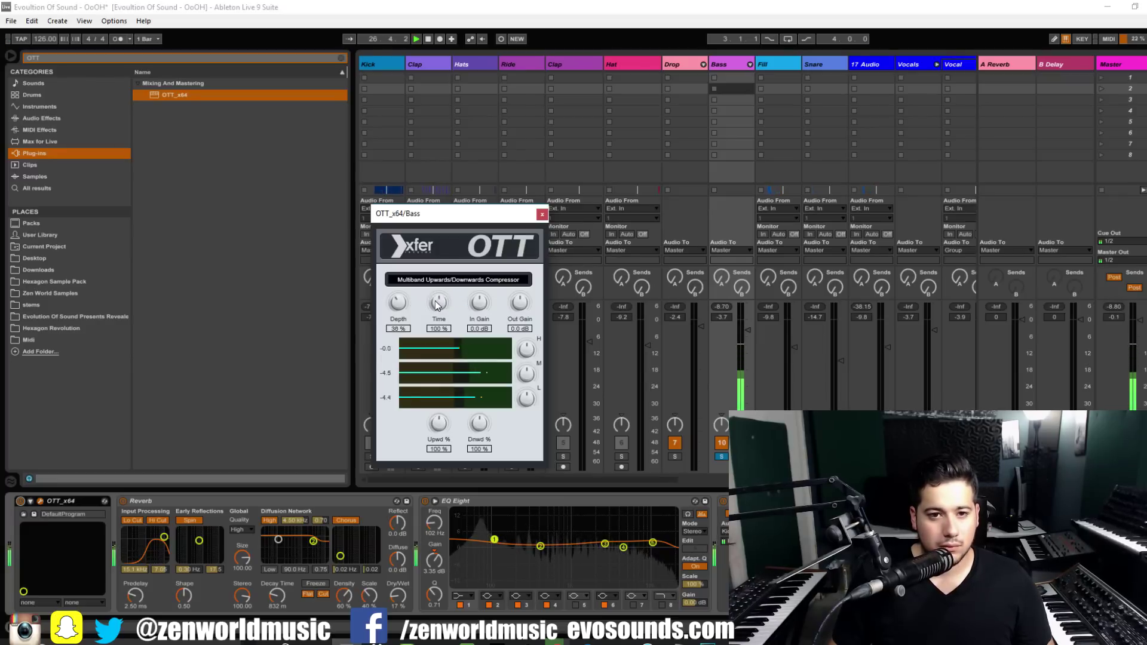
{"action": "key", "text": "space"}
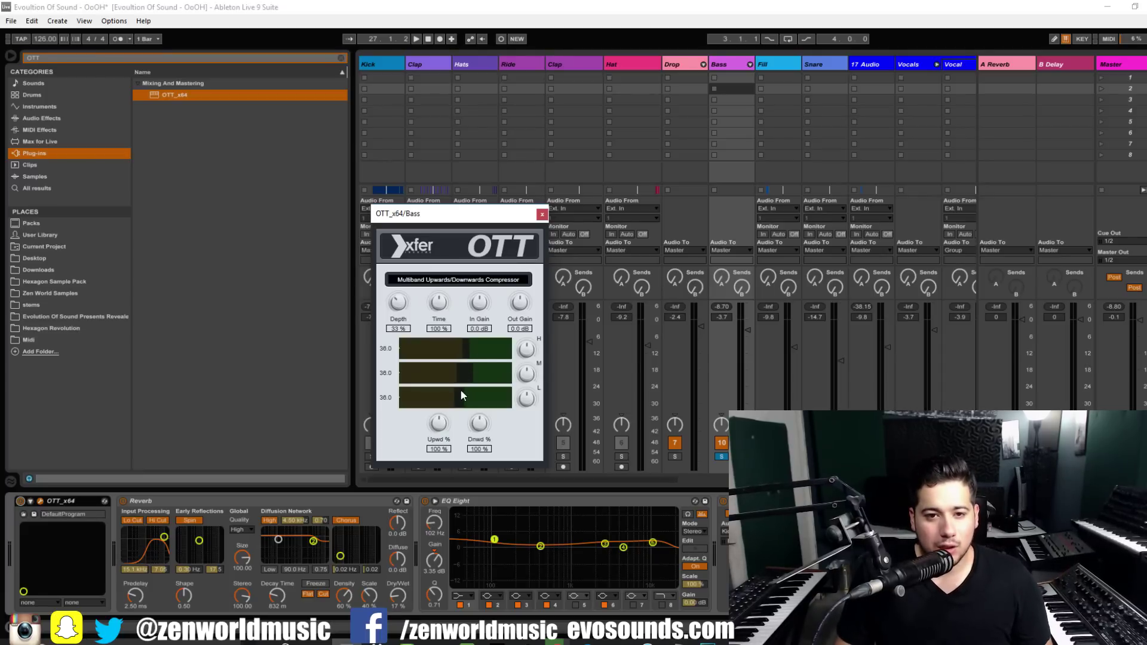
Compare the soloed bass with its OTT bypassed and enabled, and take the Bass group out of solo
{"action": "key", "text": "space"}
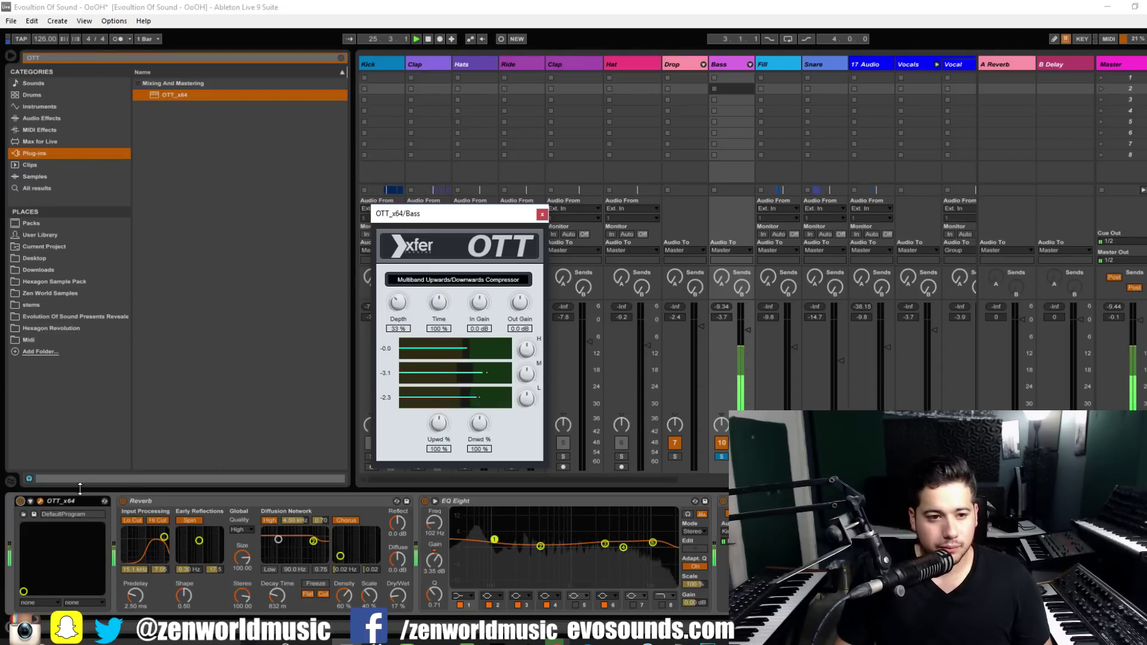
{"action": "left_click", "coordinate": [20, 501]}
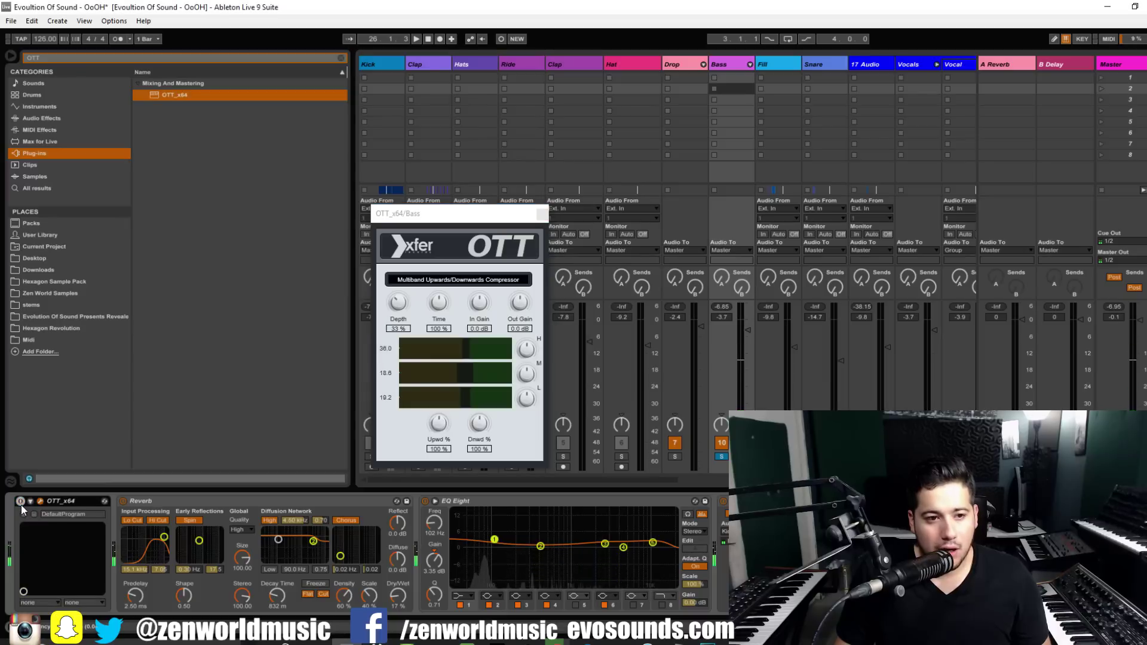
{"action": "left_click", "coordinate": [20, 501]}
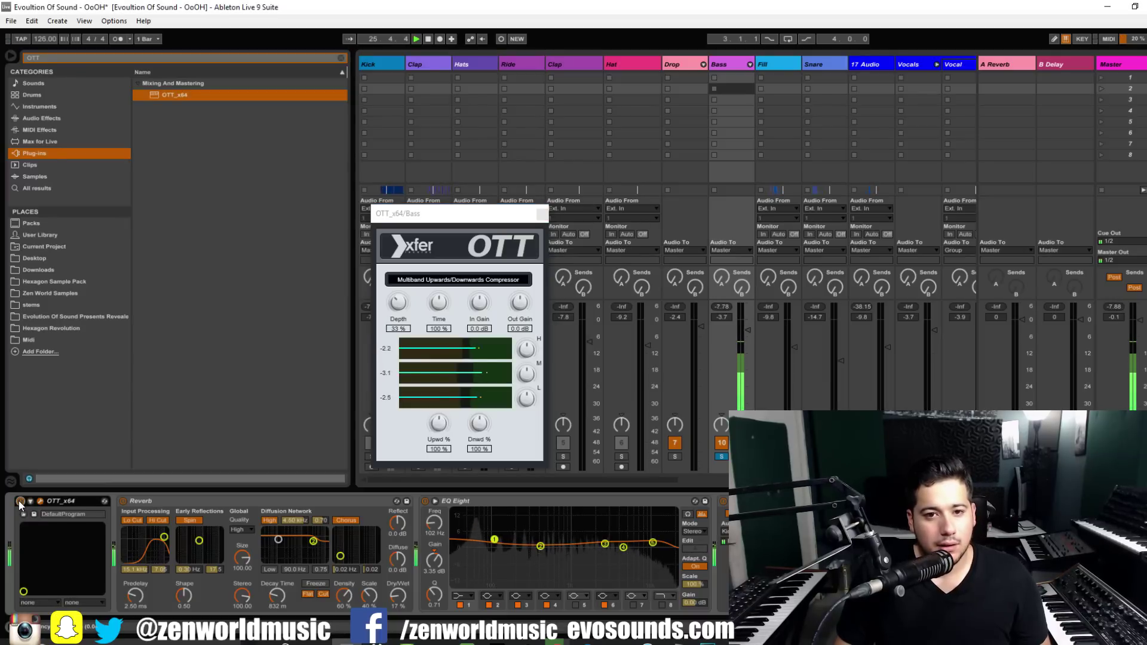
{"action": "key", "text": "space"}
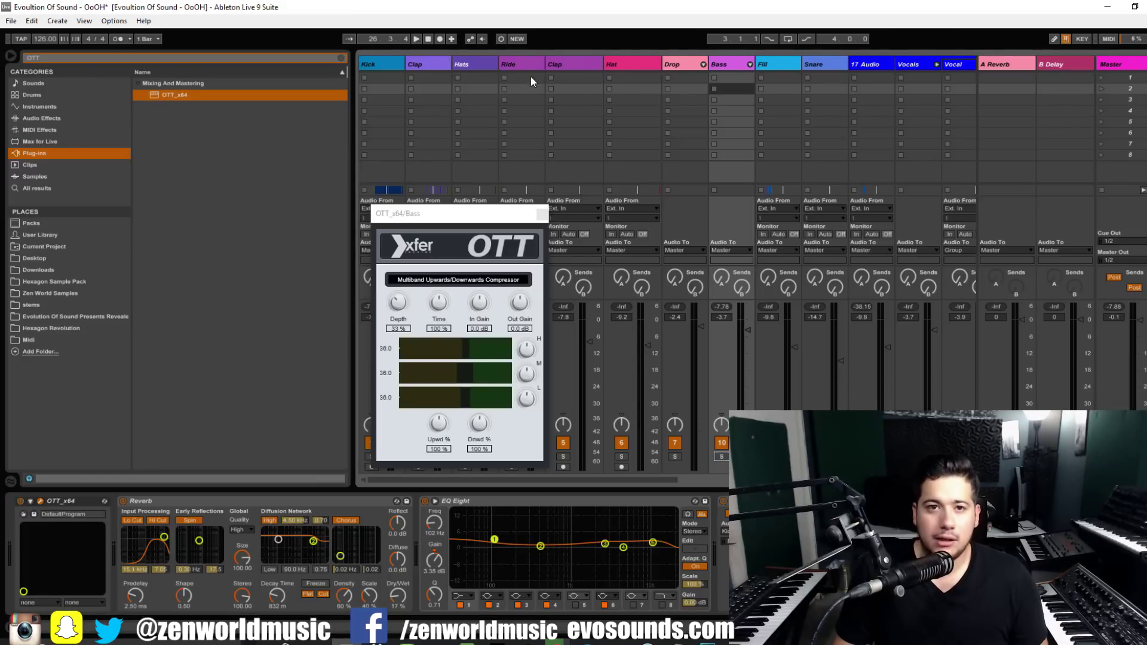
Compare the full mix with the Bass group's OTT plug-in bypassed and enabled
{"action": "key", "text": "space"}
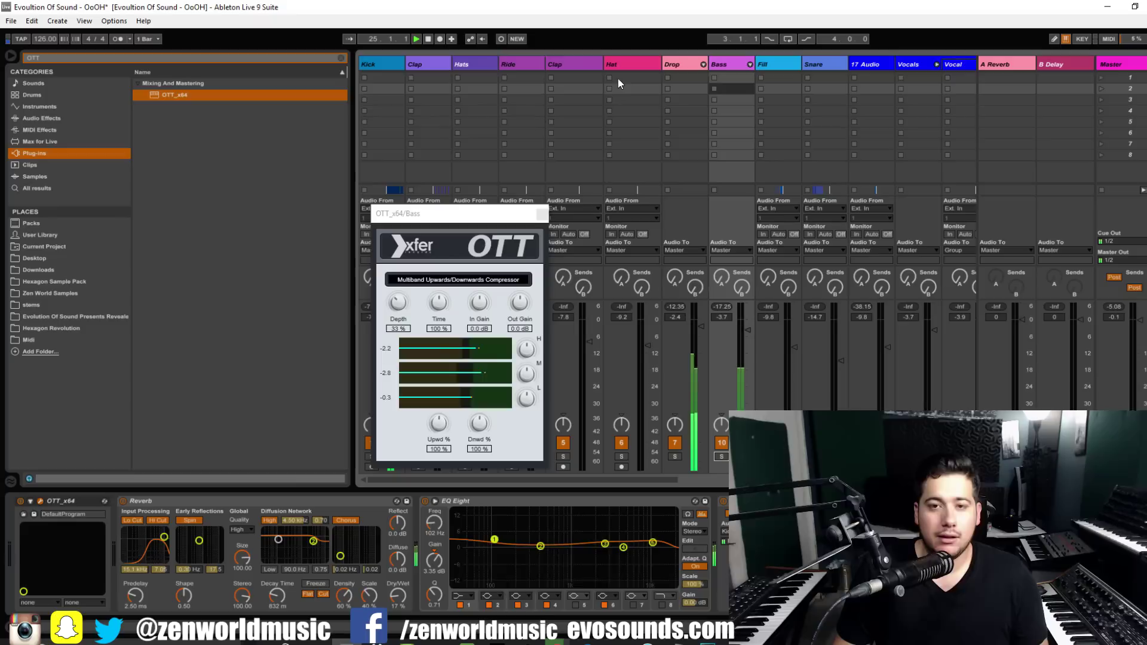
{"action": "left_click", "coordinate": [21, 504]}
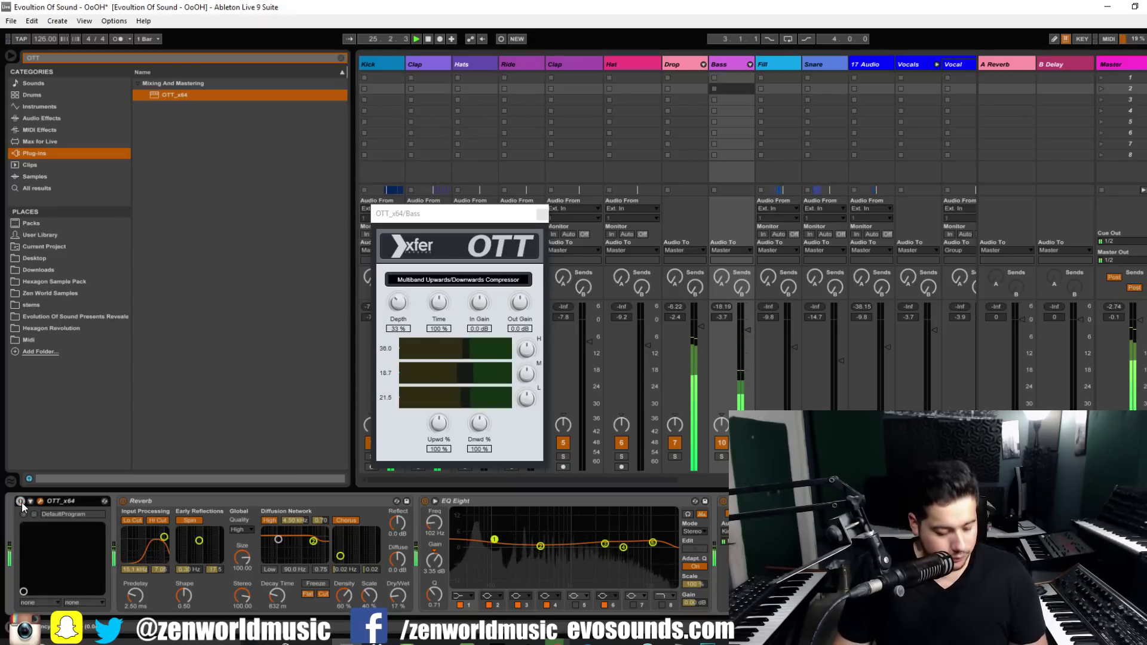
{"action": "left_click", "coordinate": [22, 504]}
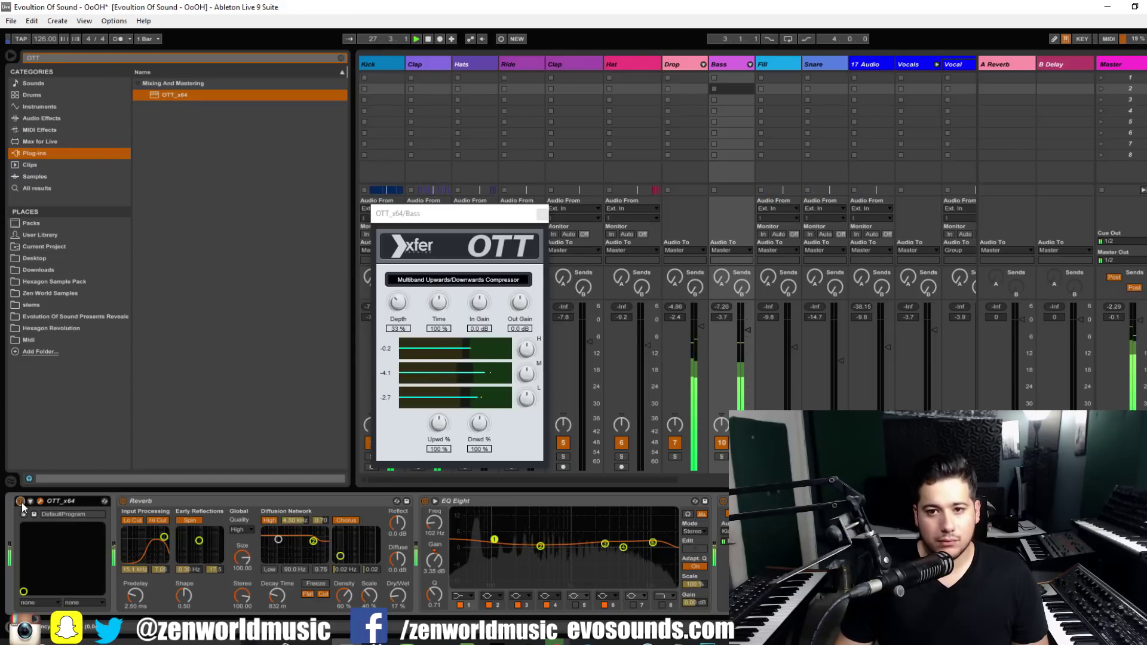
{"action": "left_click", "coordinate": [21, 503]}
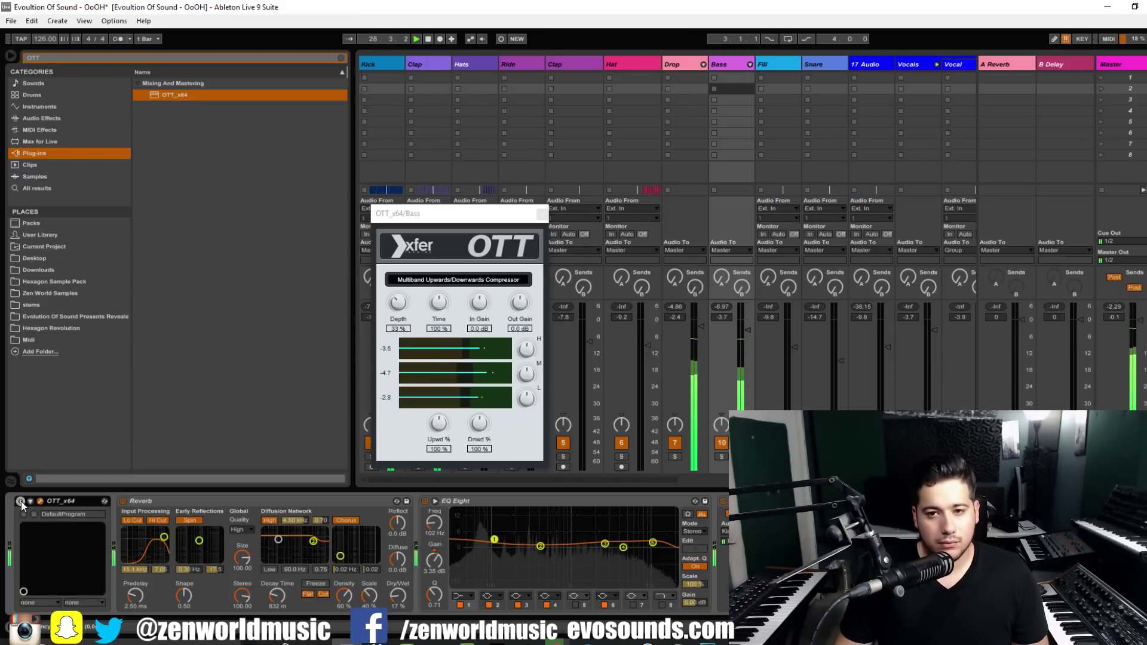
{"action": "left_click", "coordinate": [22, 503]}
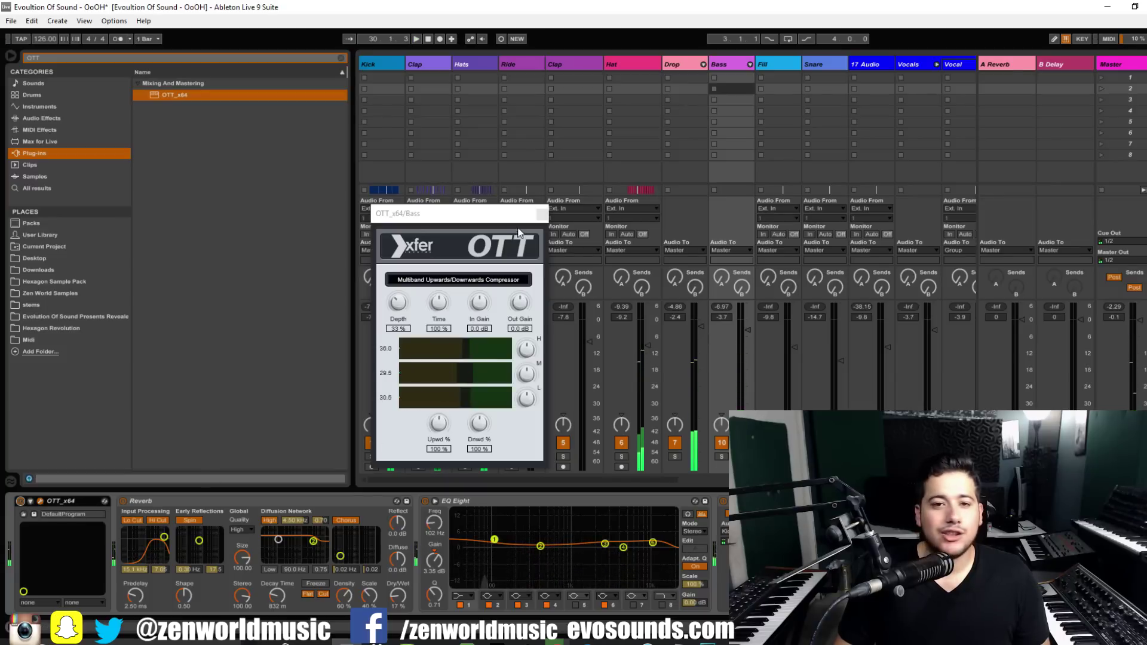
Replace the Master track's existing OTT multiband device with the OTT_x64 plug-in, placed ahead of the two limiters
{"action": "left_click", "coordinate": [542, 214]}
{"action": "left_click", "coordinate": [1120, 65]}
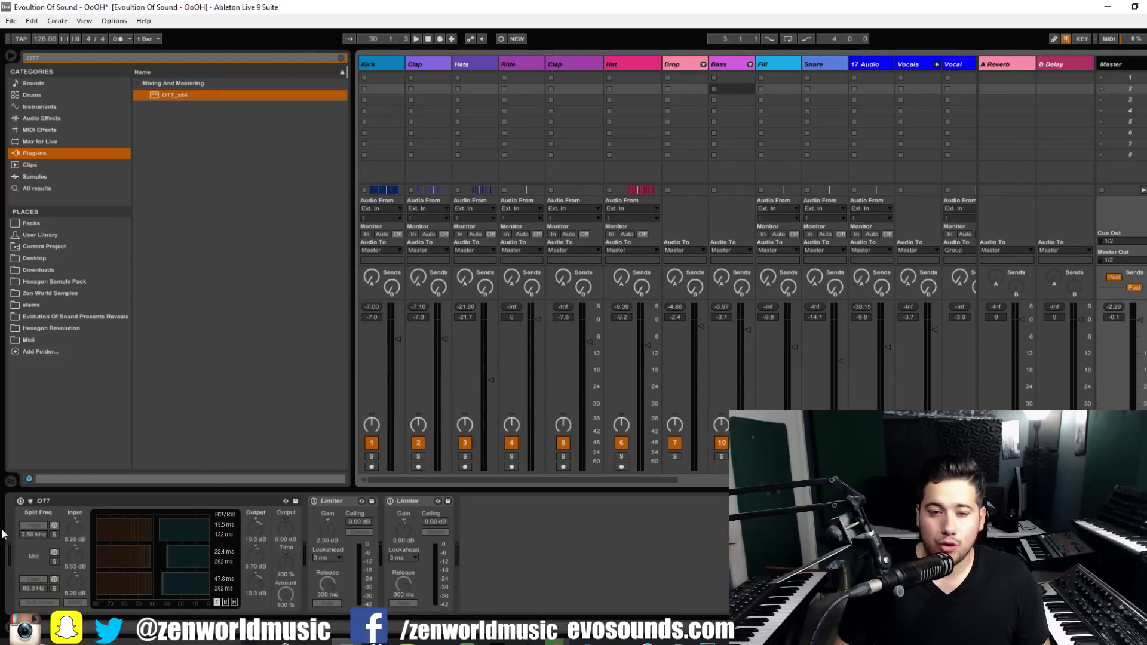
{"action": "left_click", "coordinate": [106, 512]}
{"action": "key", "text": "Delete"}
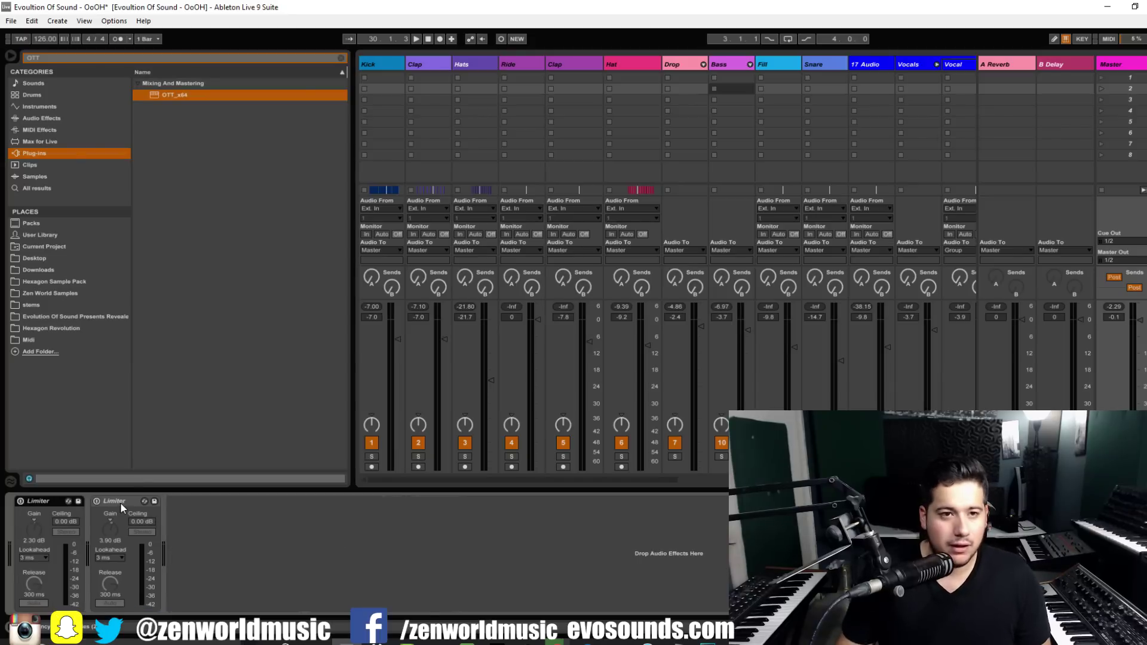
{"action": "left_click", "coordinate": [193, 146]}
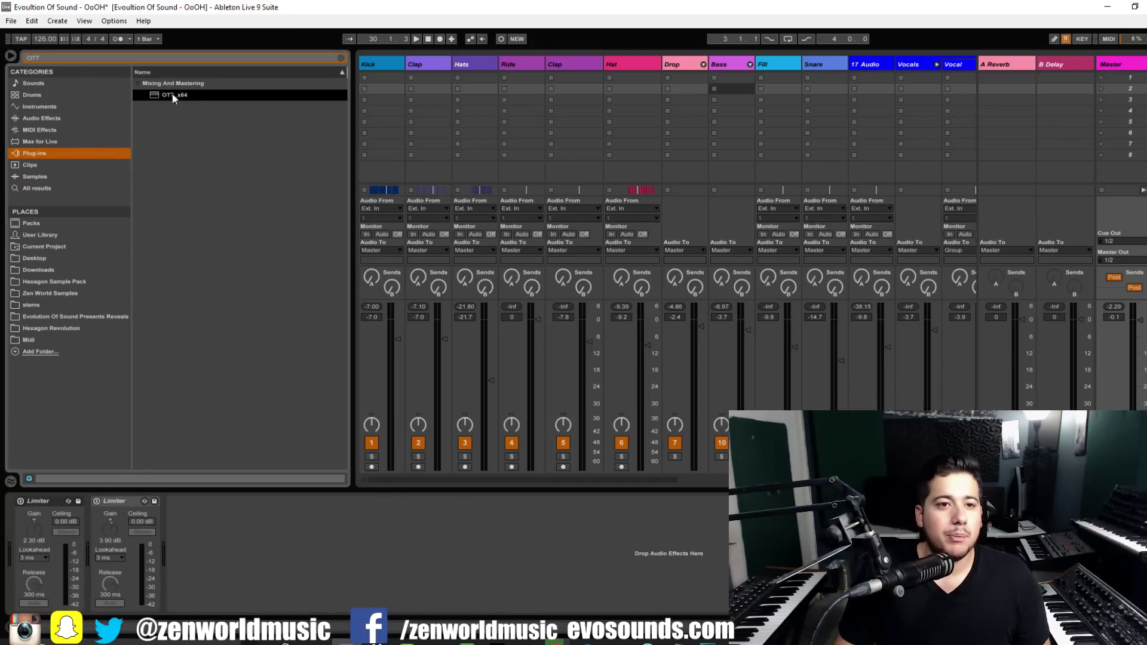
{"action": "left_click_drag", "start_coordinate": [98, 483], "coordinate": [36, 541]}
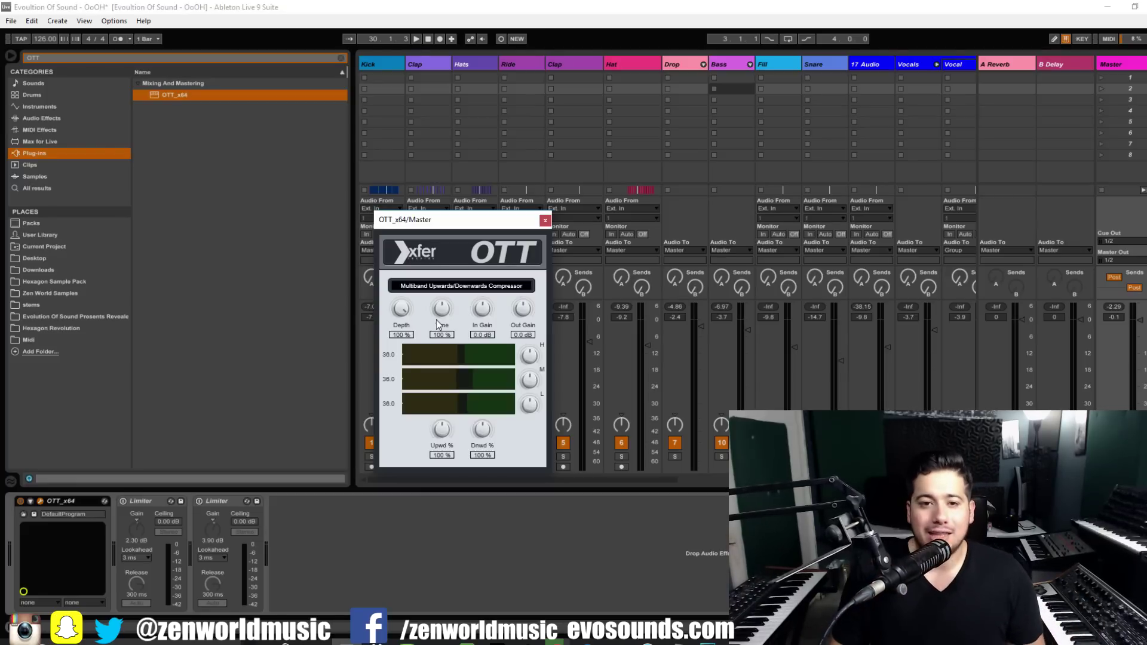
Set the Master OTT's upward compression to 15%, downward compression to 21% and depth to 22% while auditioning
{"action": "left_click_drag", "start_coordinate": [441, 429], "coordinate": [502, 459]}
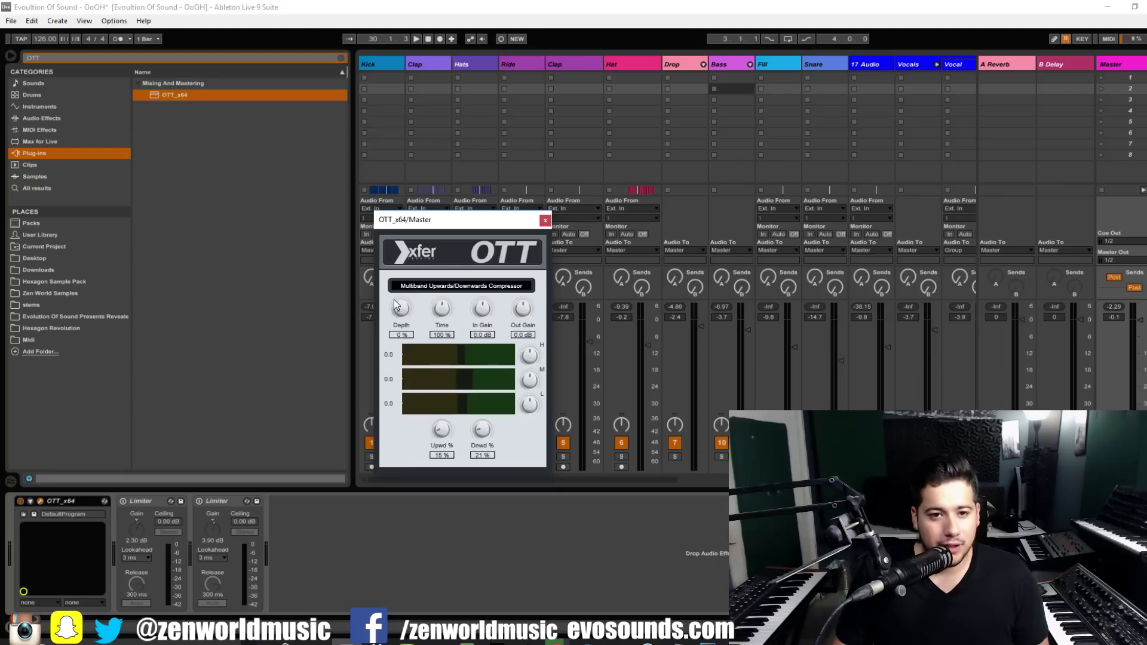
{"action": "key", "text": "space"}
{"action": "left_click_drag", "start_coordinate": [394, 305], "coordinate": [428, 313]}
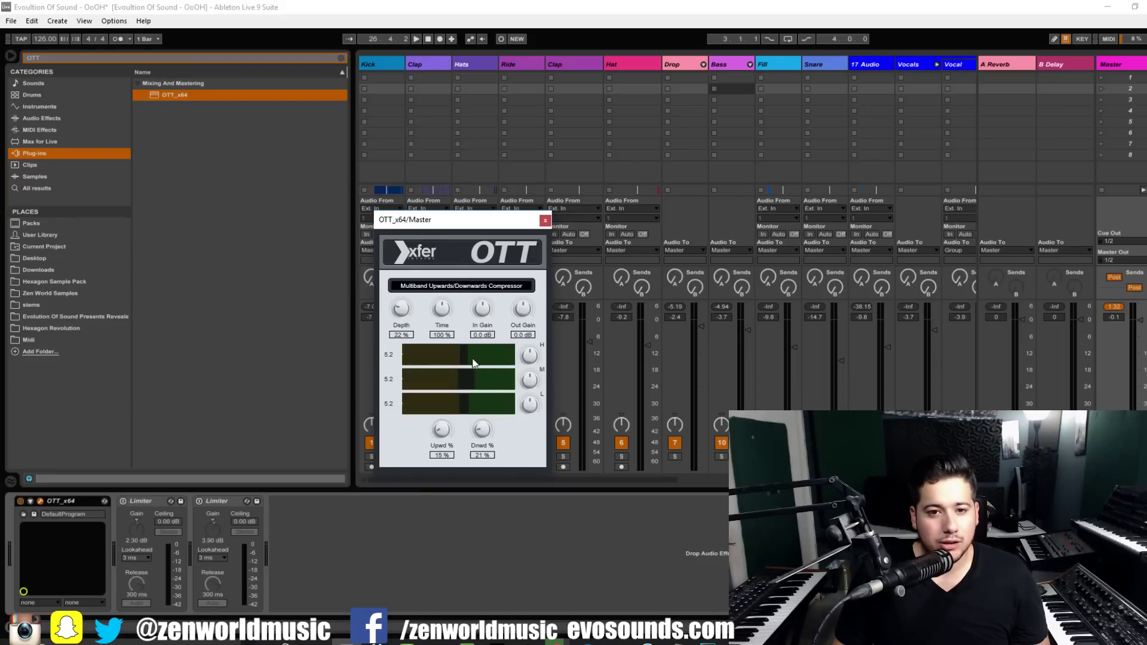
Compare the full mix with the Master's OTT plug-in enabled and bypassed, leaving the plug-in enabled
{"action": "key", "text": "space"}
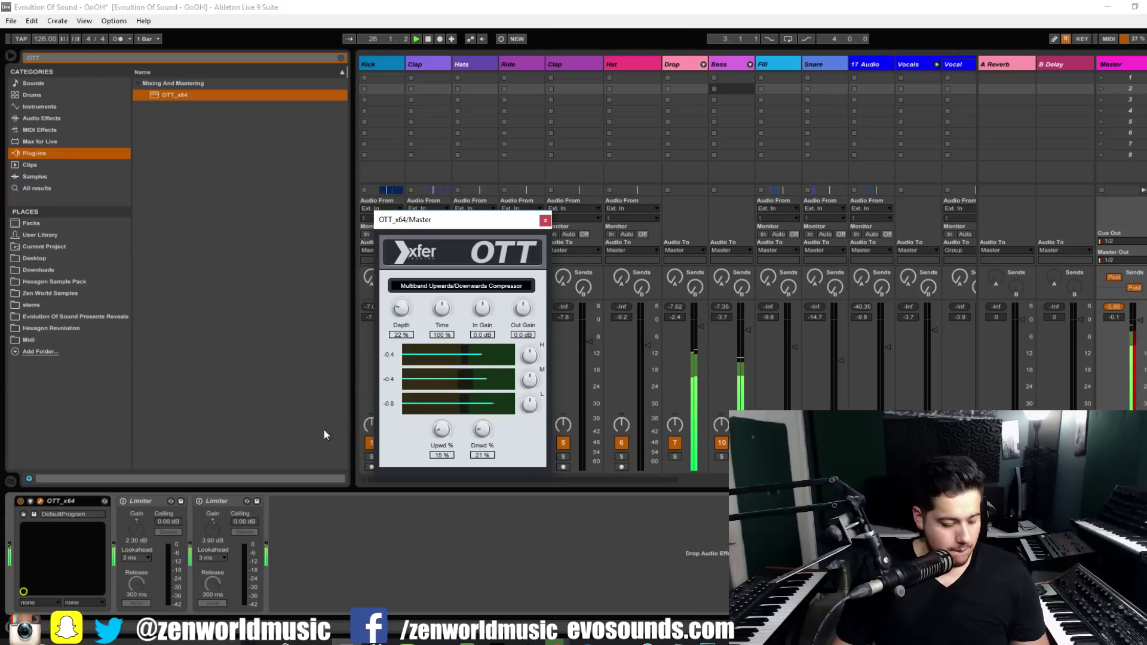
{"action": "left_click", "coordinate": [20, 500]}
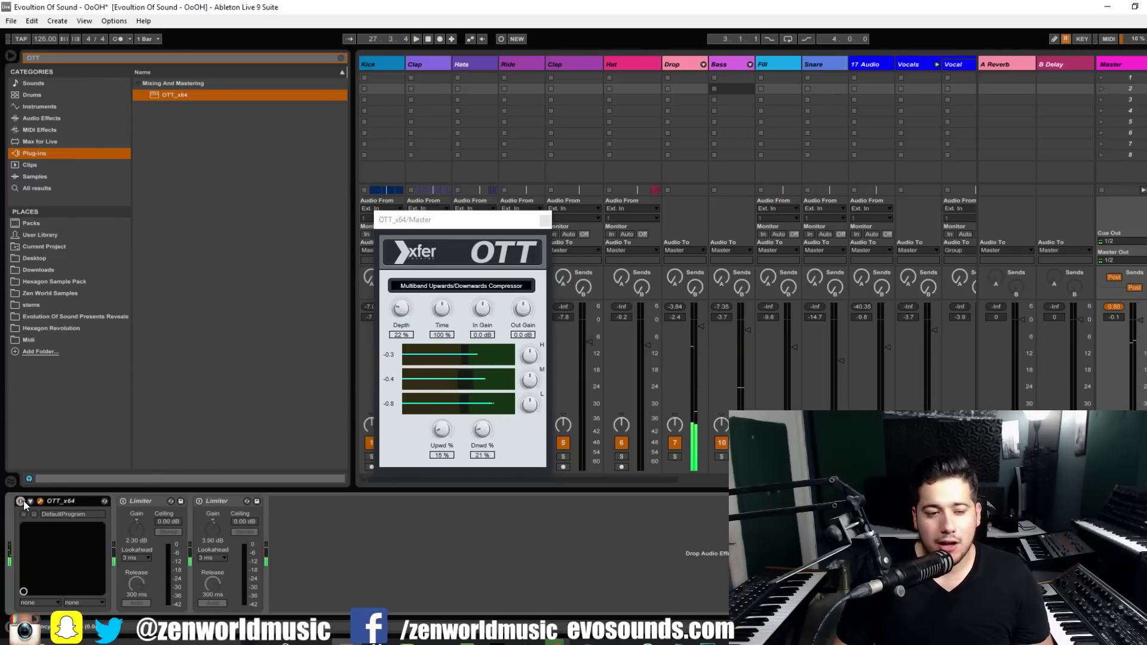
{"action": "key", "text": "space"}
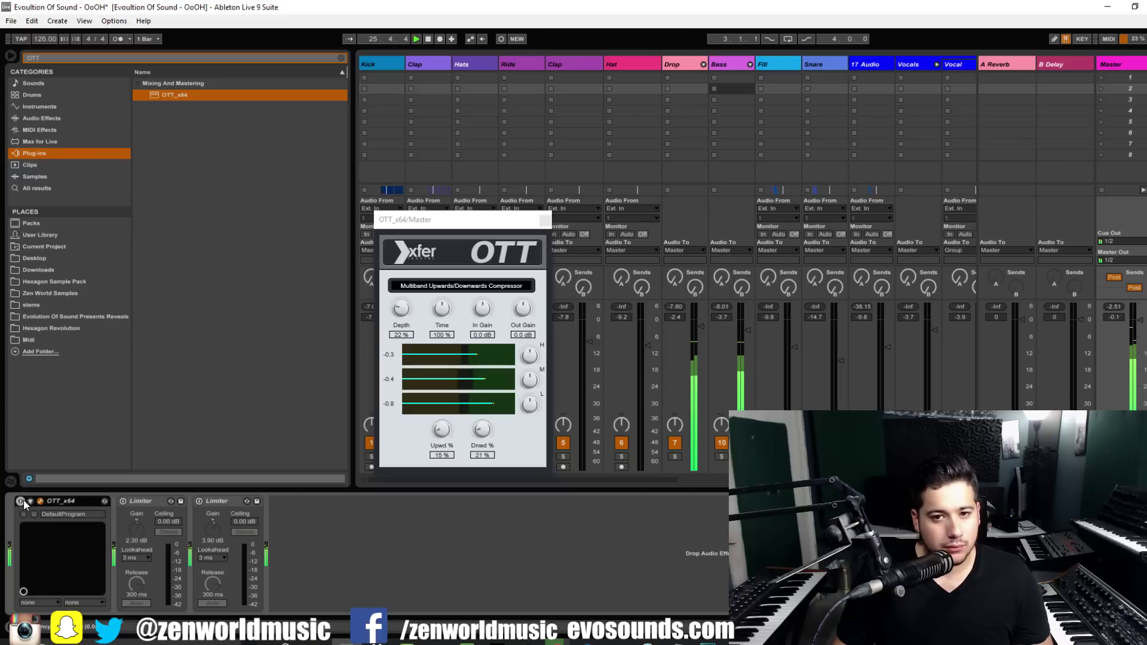
{"action": "left_click", "coordinate": [21, 502]}
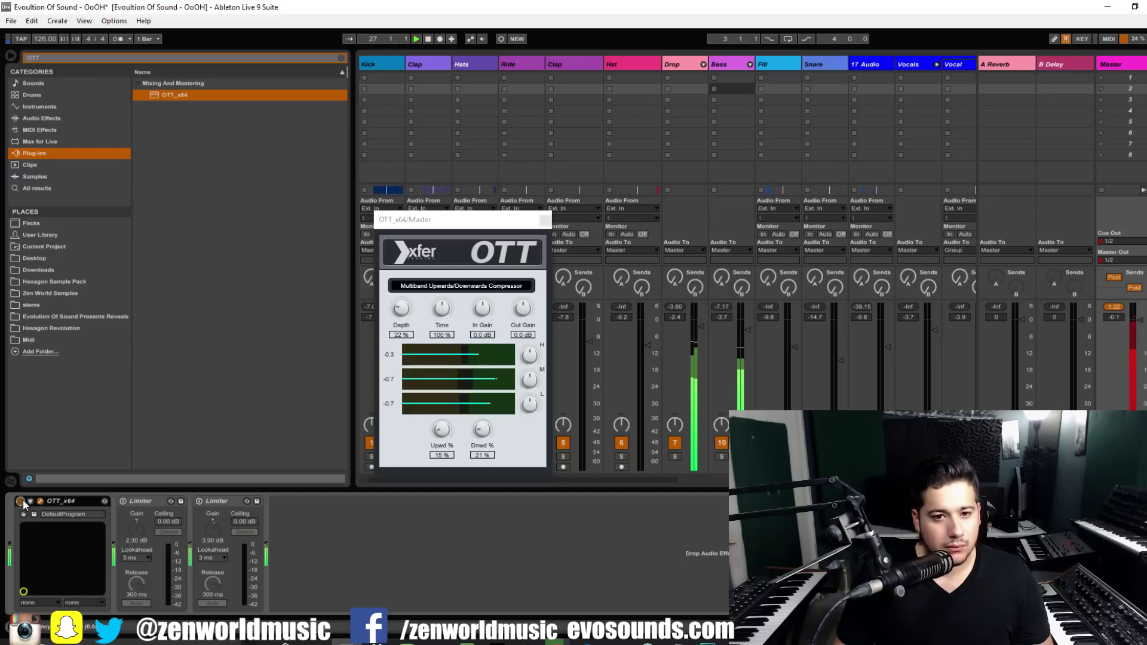
{"action": "left_click", "coordinate": [21, 501]}
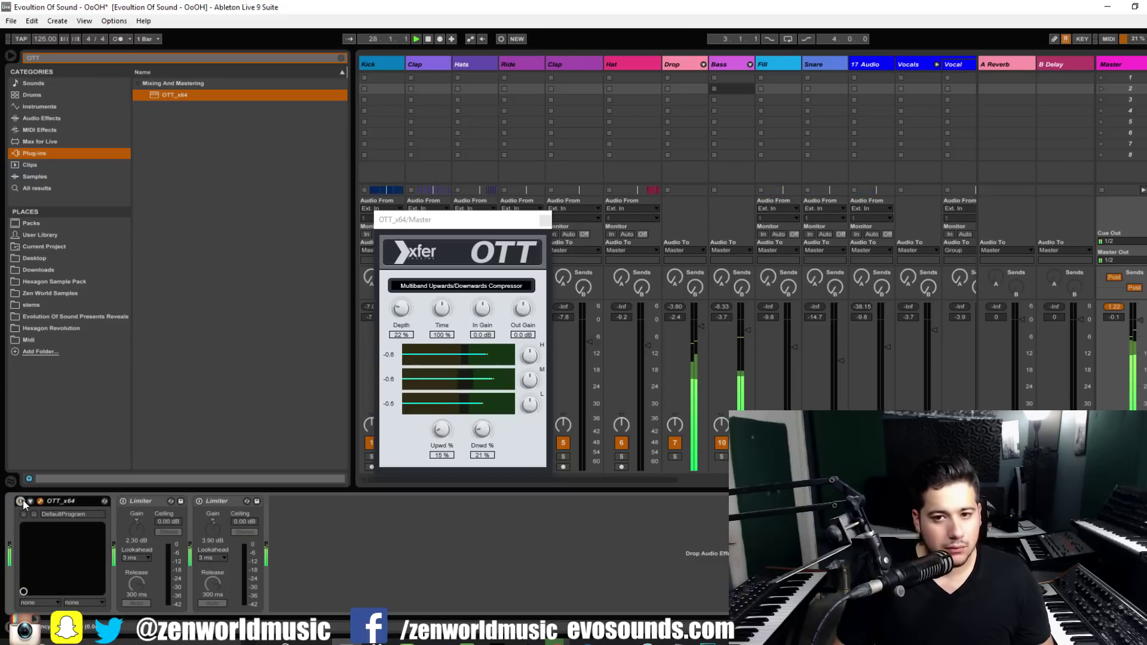
{"action": "left_click", "coordinate": [21, 502]}
Enable both limiters on the Master track and play the mix through them
{"action": "left_click", "coordinate": [123, 502]}
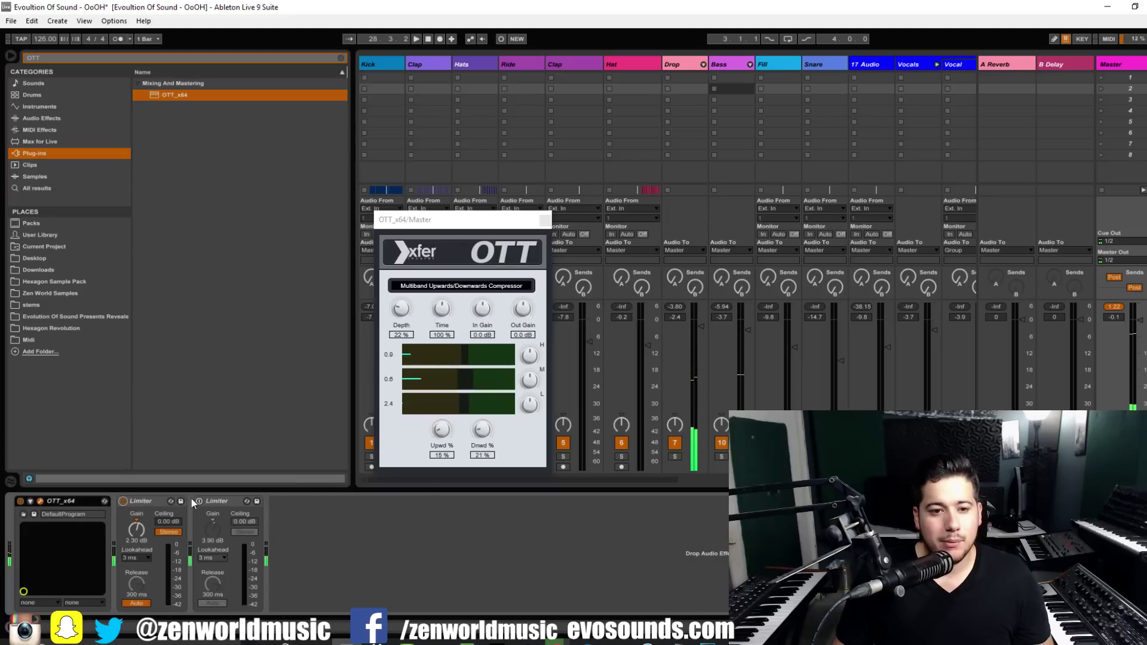
{"action": "left_click", "coordinate": [199, 501]}
{"action": "key", "text": "space"}
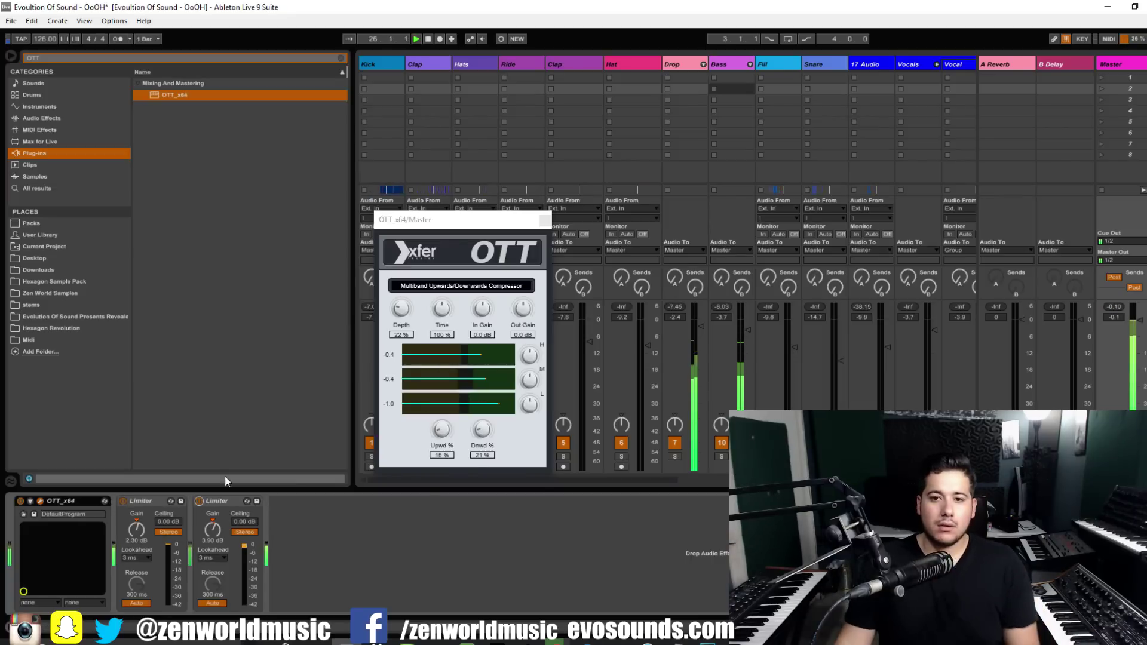
Lower the Downlifter 2 track's volume to -12.0 dB and switch to the Arrangement view
{"action": "scroll", "coordinate": [620, 475], "scroll_direction": "right", "scroll_amount": 6}
{"action": "scroll", "coordinate": [765, 397], "scroll_direction": "right", "scroll_amount": 1}
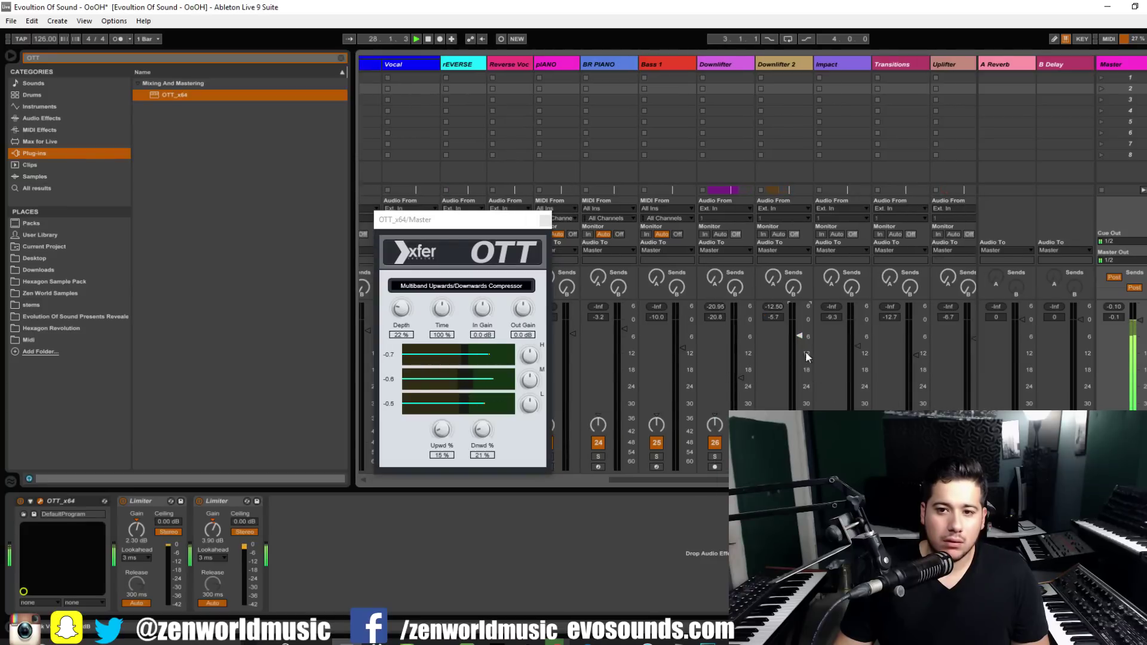
{"action": "left_click_drag", "start_coordinate": [805, 352], "coordinate": [803, 360]}
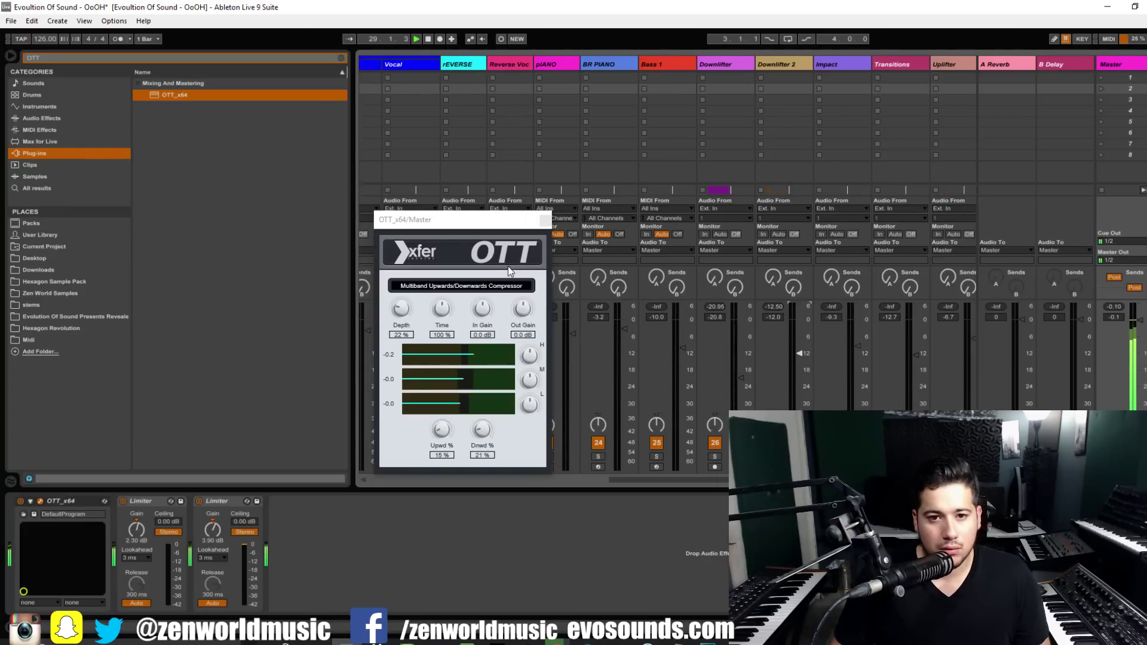
{"action": "key", "text": "Tab"}
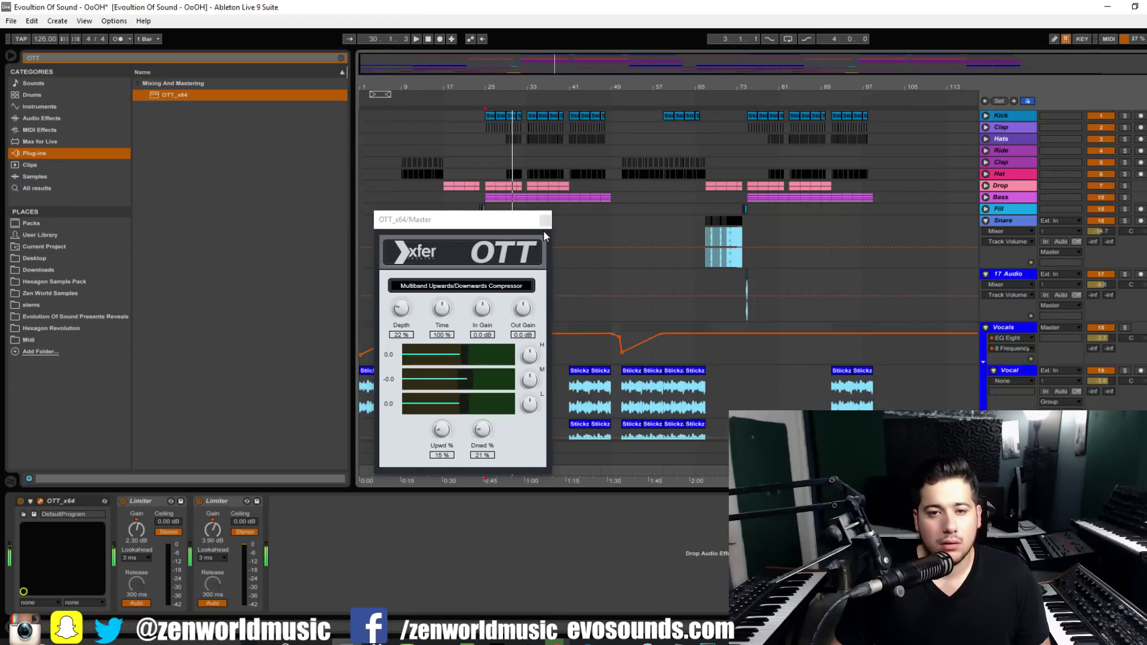